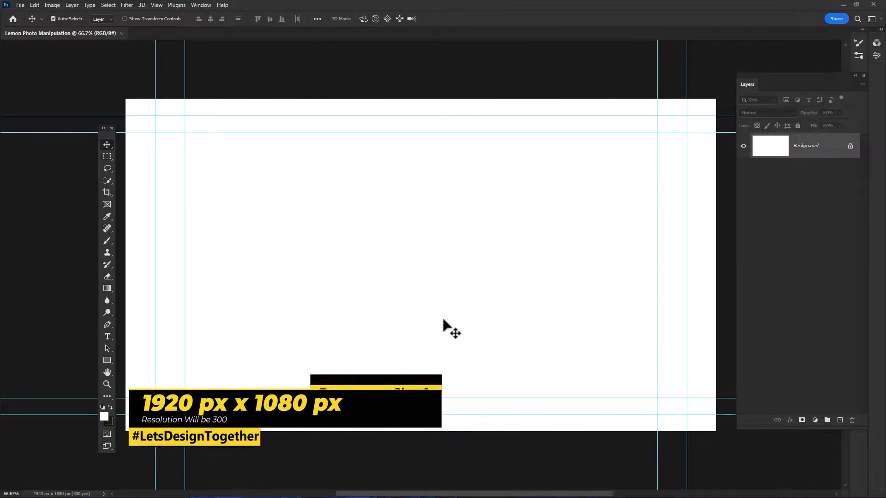
Place the abstract-blurred bokeh image with the wooden table as an embedded object, scaled to about 32% so it covers the canvas
click(20, 5)
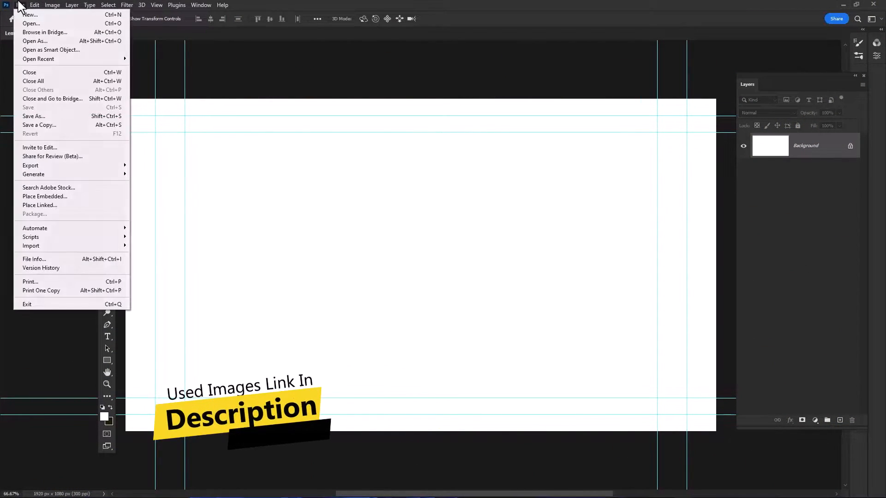
click(57, 196)
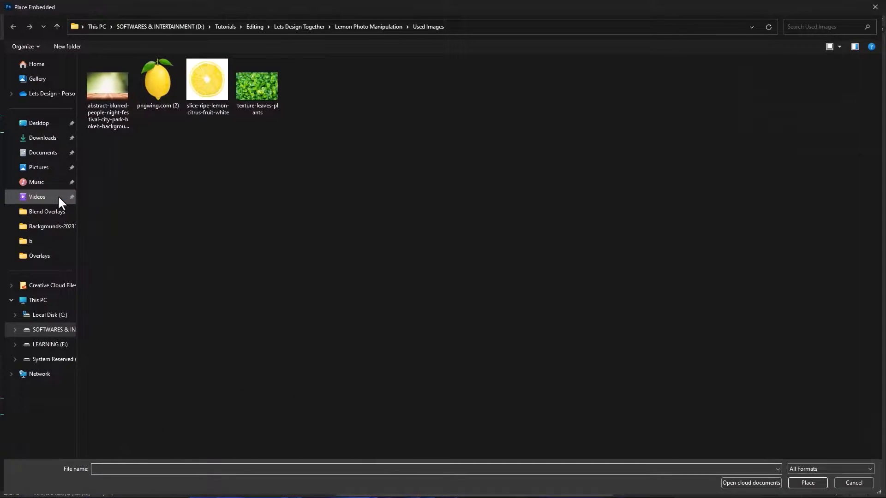
click(110, 97)
double_click(111, 97)
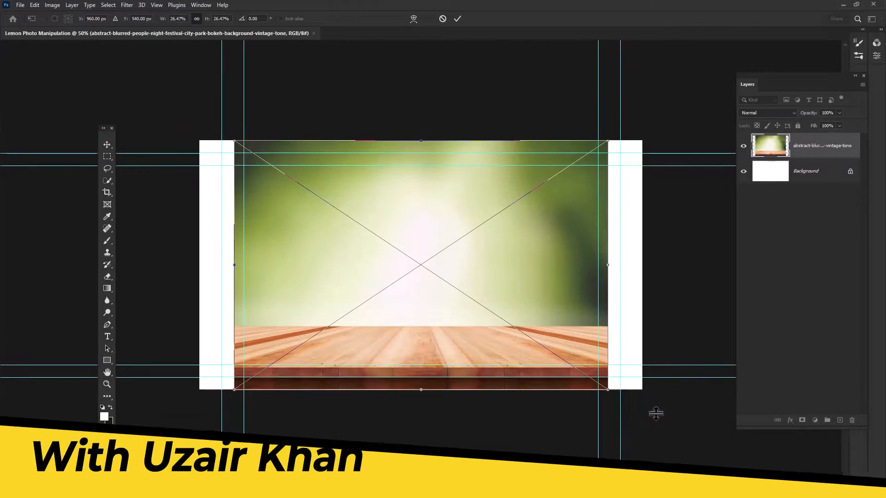
drag(607, 390, 651, 243)
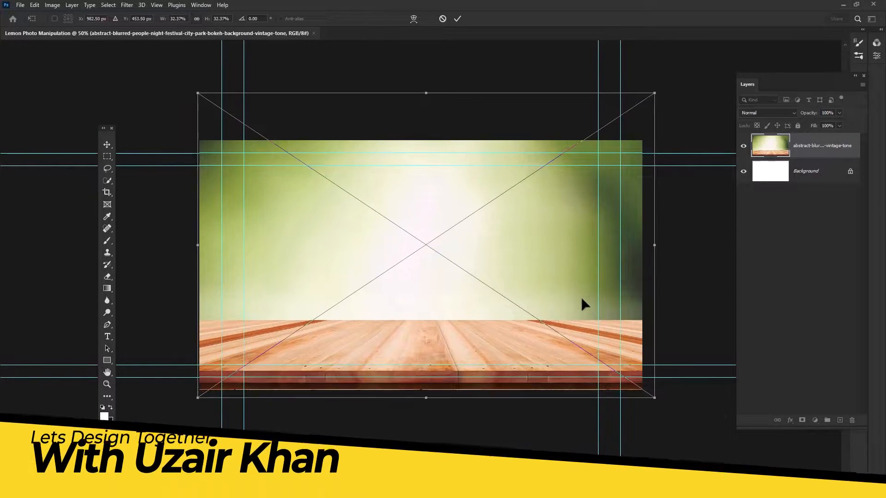
key(Return)
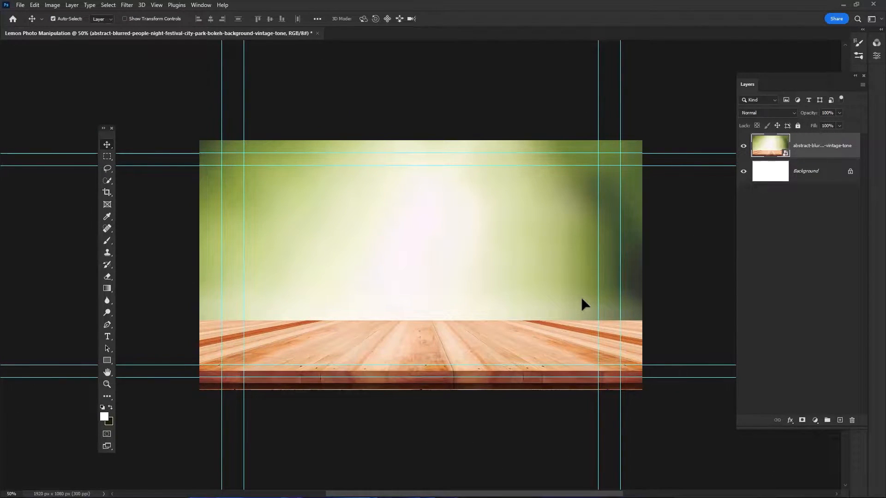
Select the blurred area above the wooden table with a rectangular marquee and hide it with a layer mask
click(108, 156)
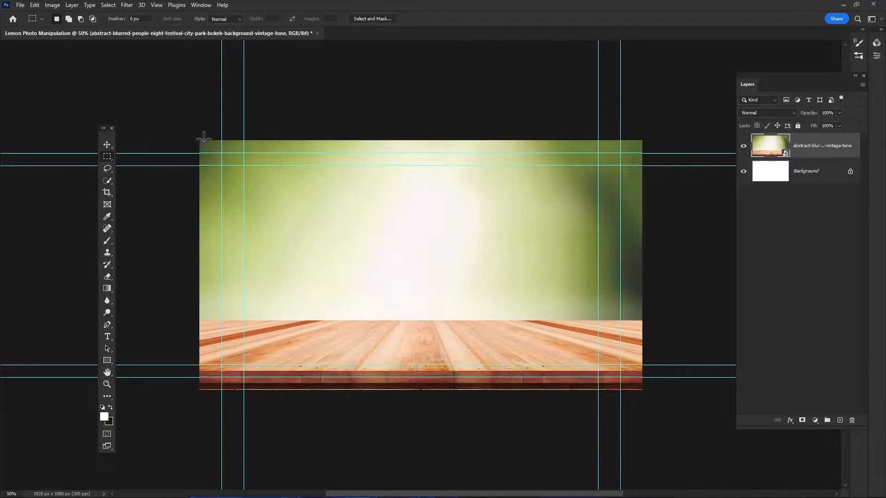
drag(187, 132, 657, 310)
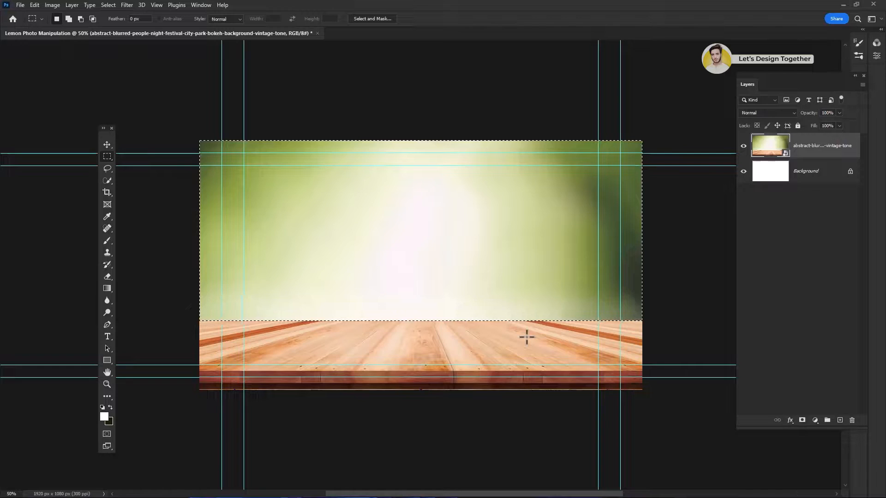
alt+click(803, 420)
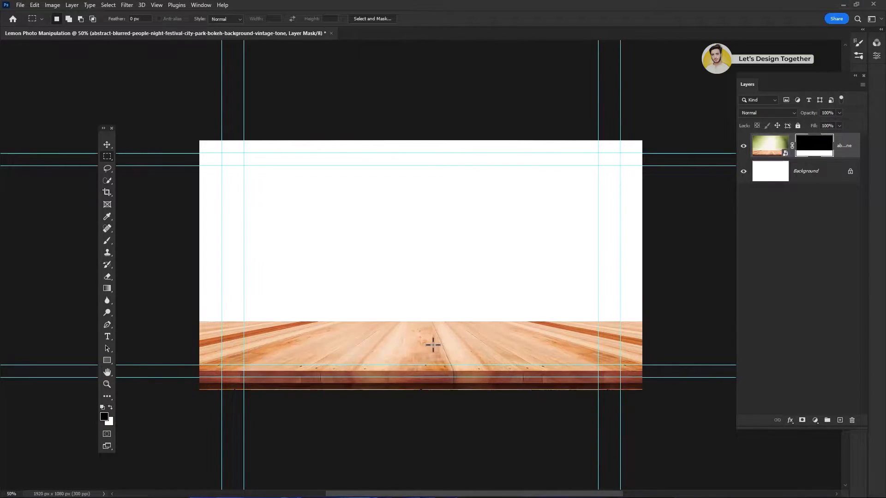
Place the texture-leaves-plants image directly above the Background layer, scaled to about 20% to fill the canvas behind the table
click(815, 184)
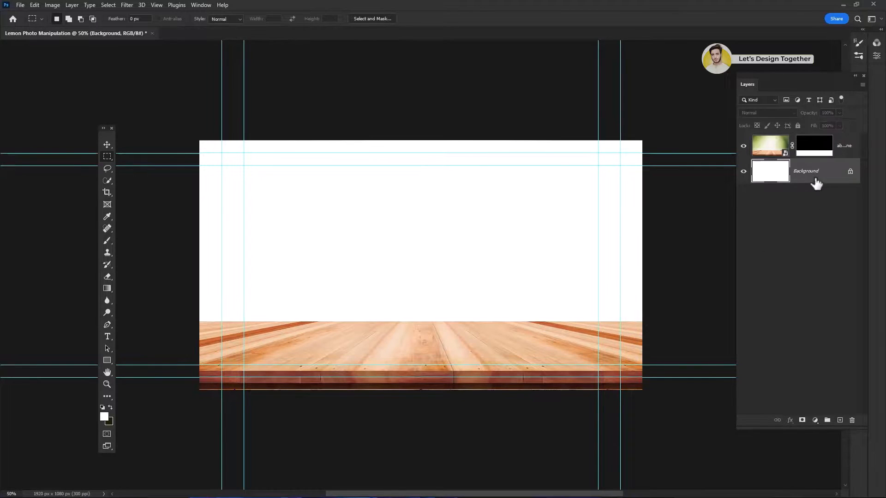
click(34, 5)
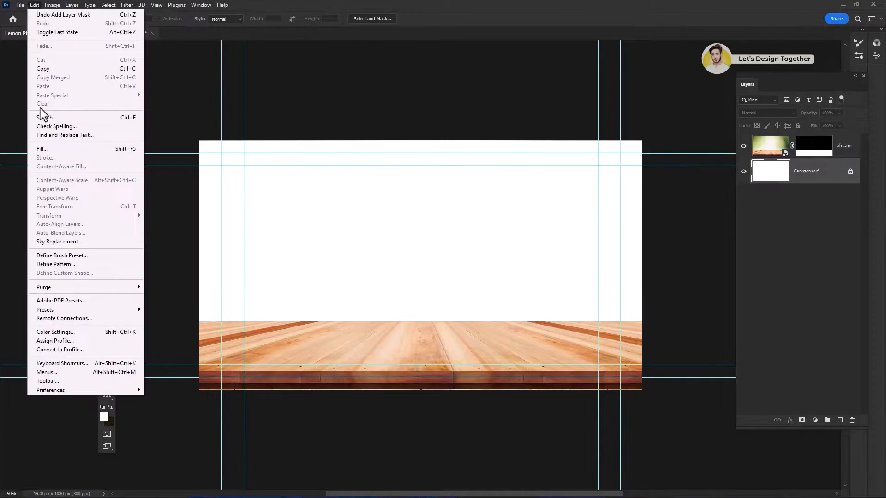
mouse_move(20, 5)
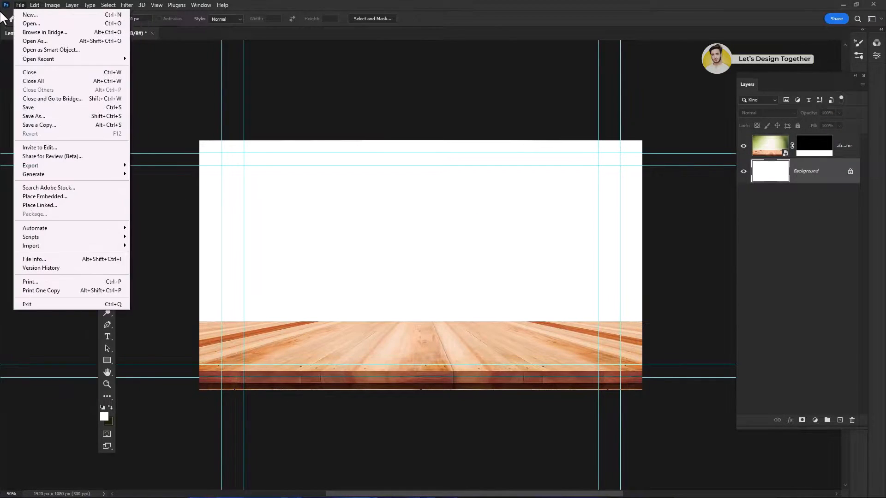
click(42, 196)
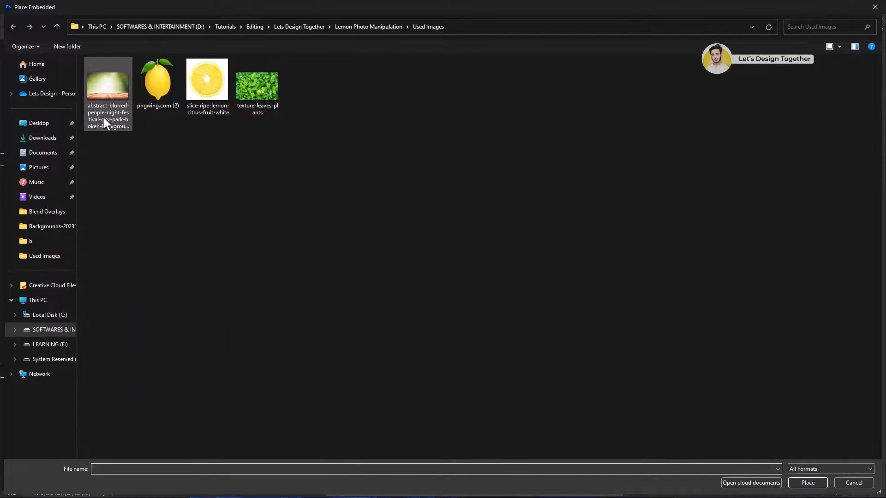
double_click(264, 87)
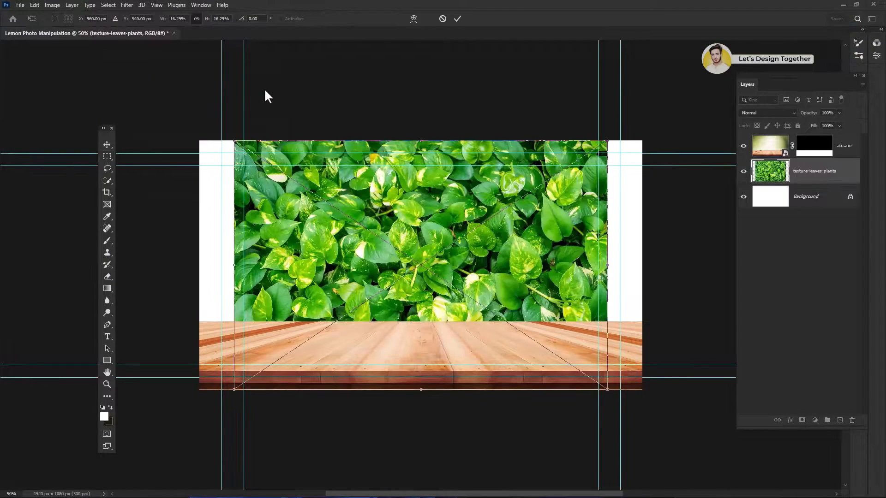
key(ctrl+minus)
drag(546, 348, 572, 366)
mouse_move(427, 243)
mouse_down()
mouse_move(429, 232)
mouse_move(426, 246)
mouse_up()
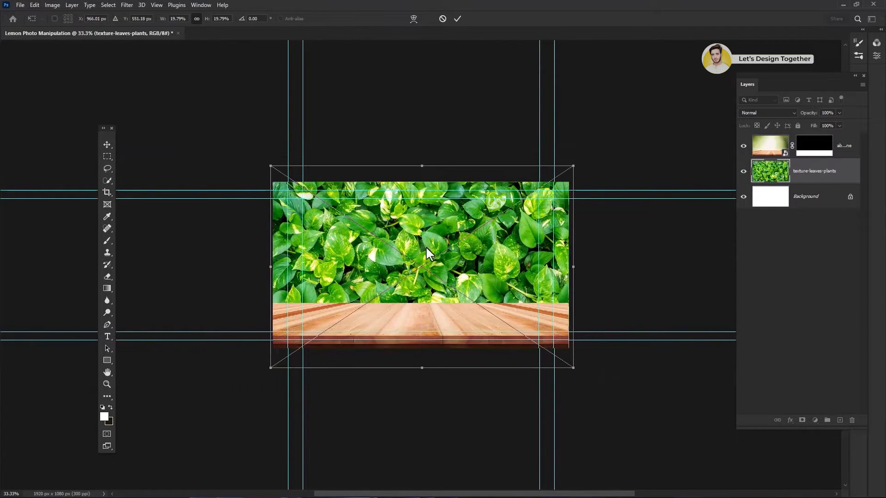
key(Return)
Apply a Gaussian Blur with a radius of 8 pixels to the leaves layer
key(m)
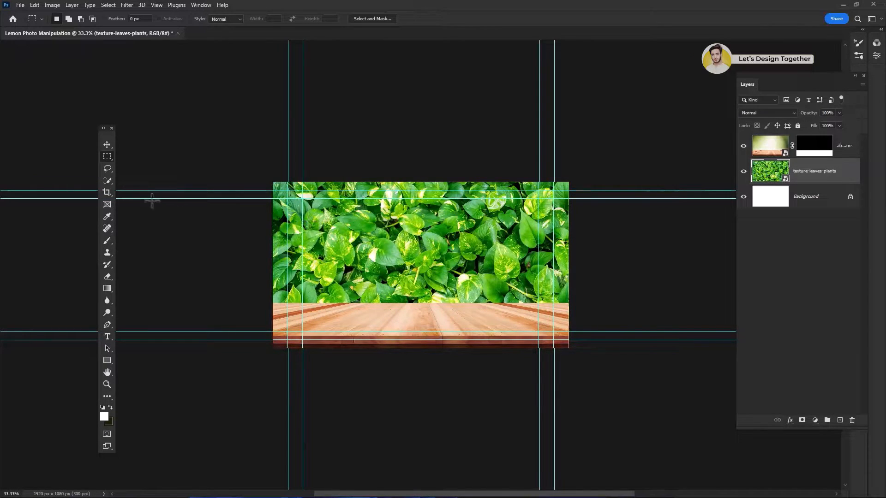
click(126, 5)
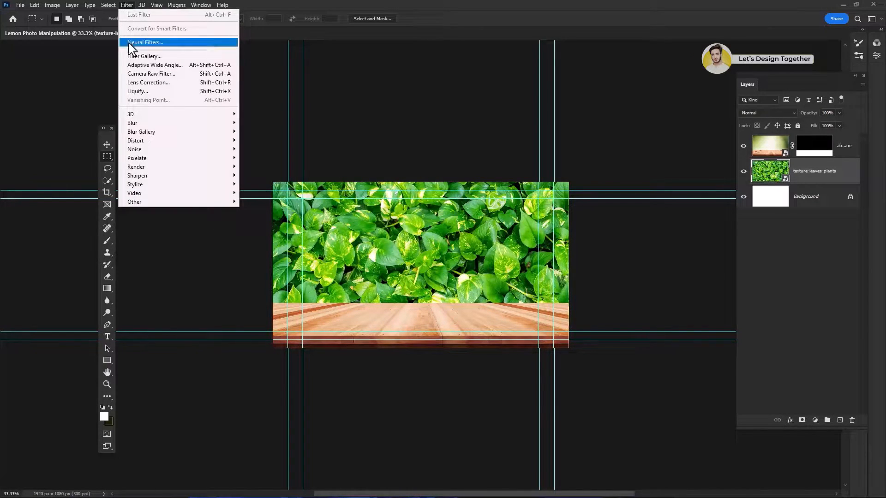
mouse_move(143, 126)
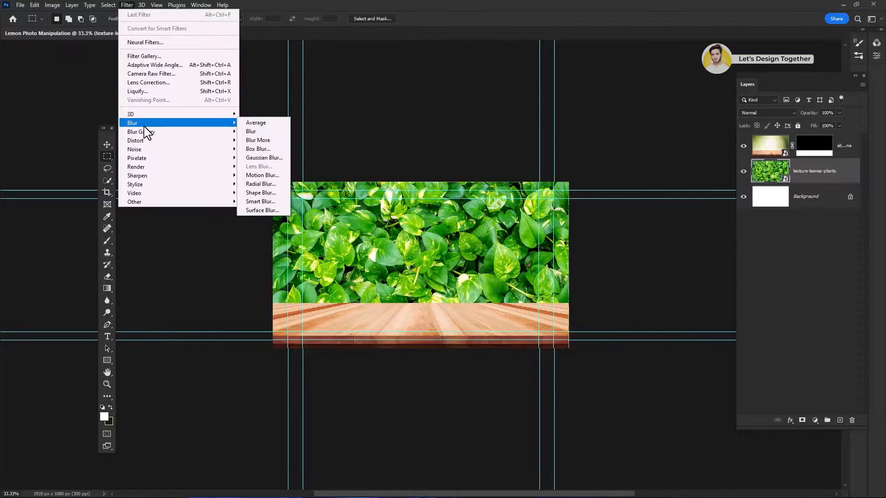
click(262, 158)
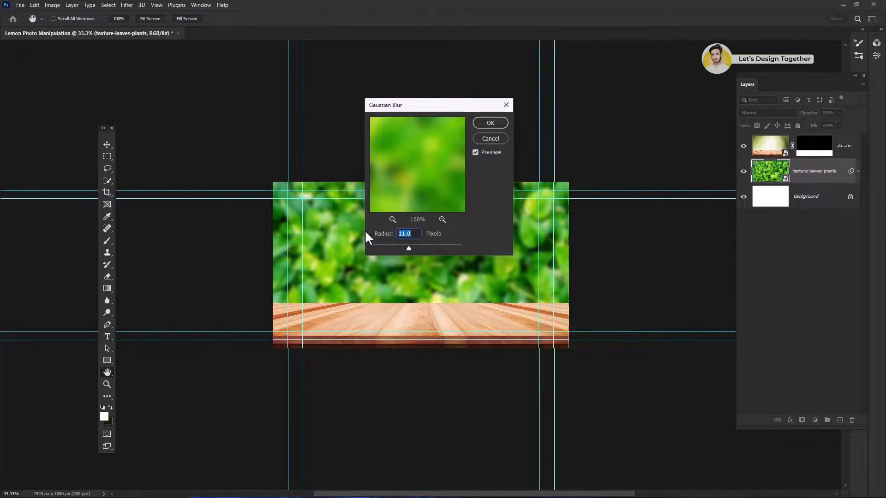
text(8)
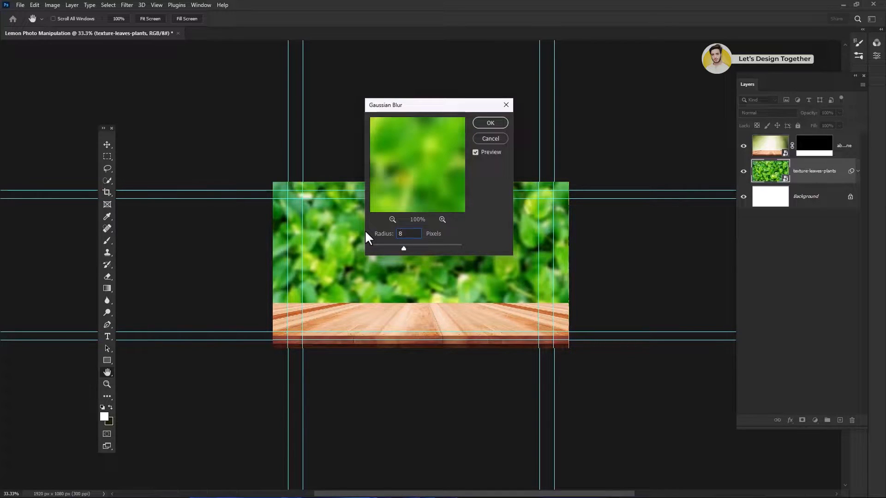
click(488, 120)
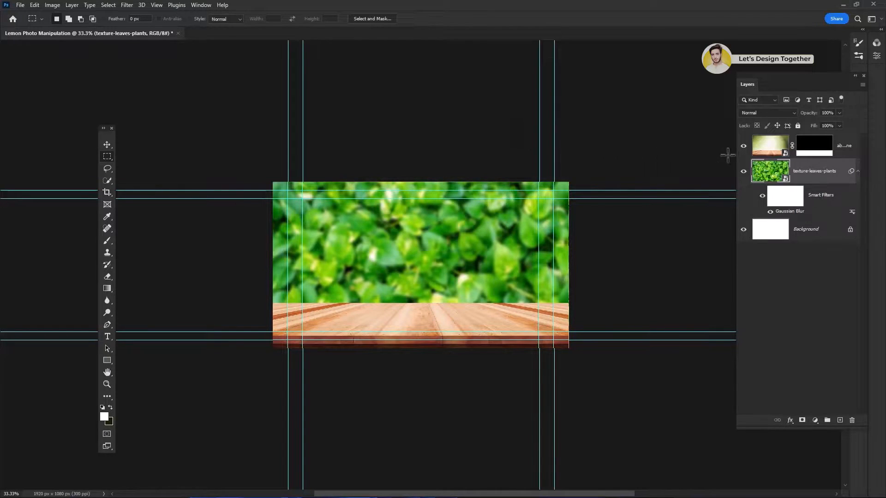
Place the lemon image pngwing.com (2) as an embedded object above the wooden table layer
click(775, 156)
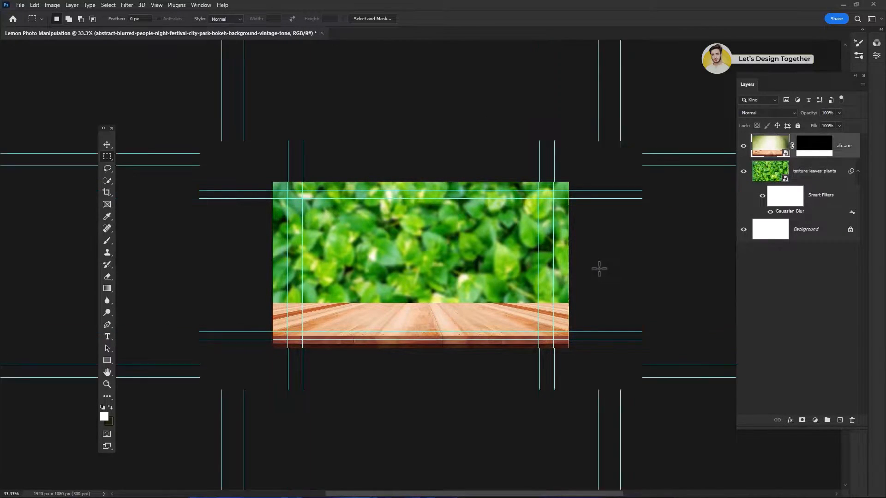
key(ctrl+plus)
key(ctrl+plus)
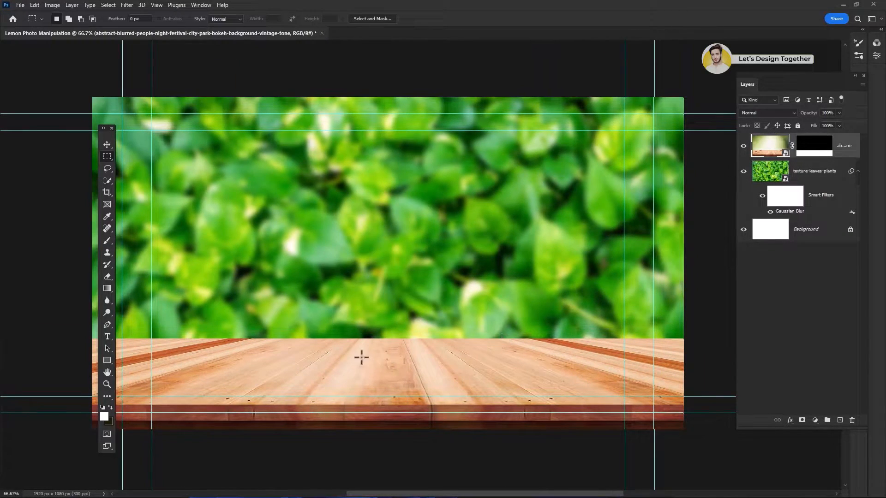
click(21, 5)
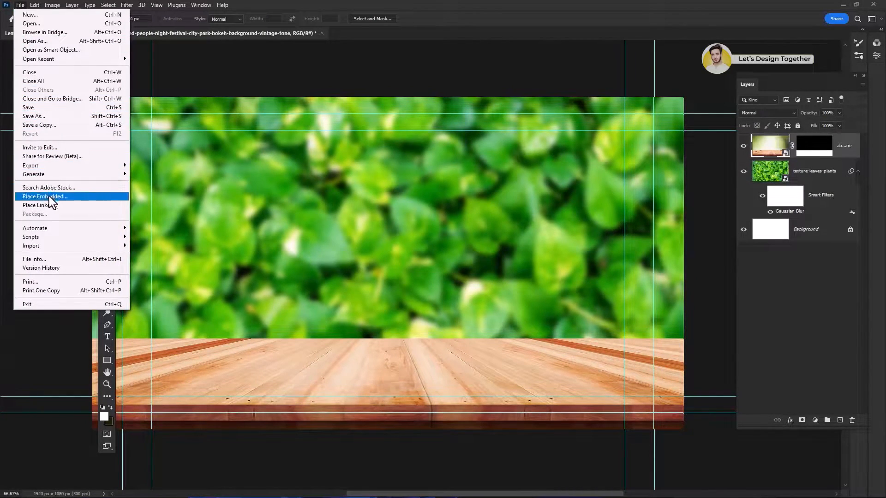
click(50, 198)
click(158, 90)
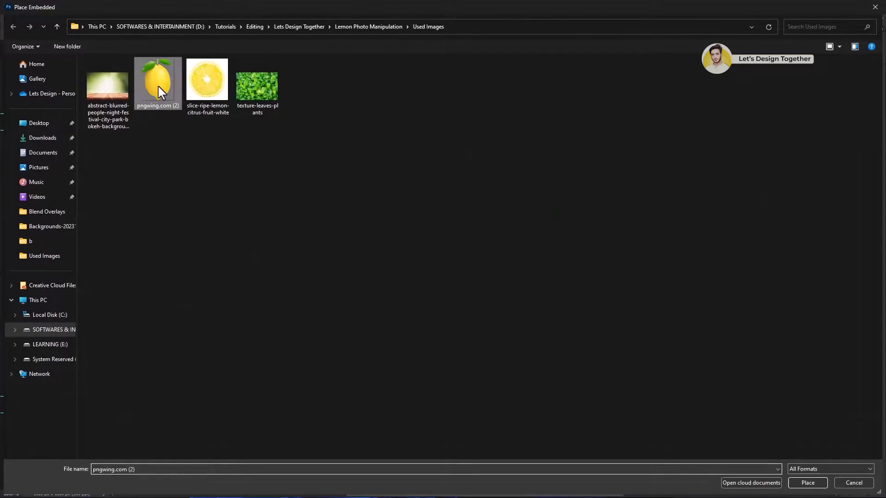
double_click(158, 90)
key(Return)
Reposition the lemon with Free Transform so its lower end overlaps the middle of the wooden table
key(ctrl+t)
drag(378, 251, 387, 257)
drag(450, 271, 449, 276)
key(Return)
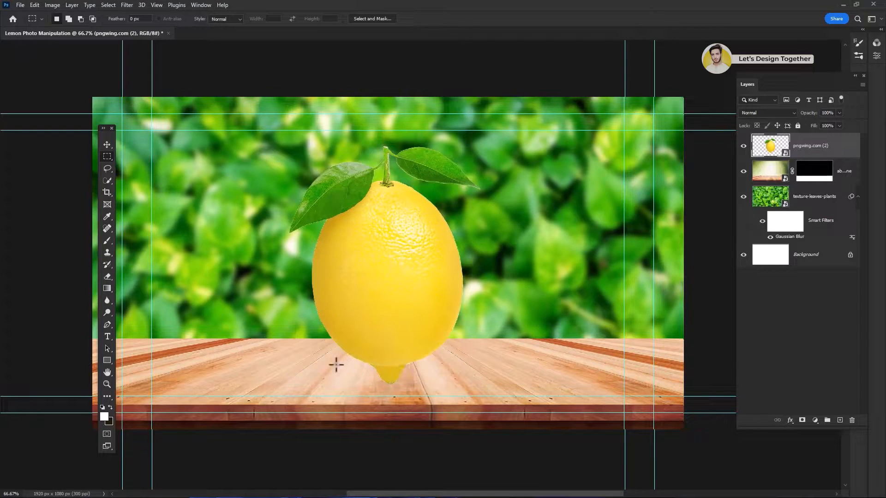
Outline the lemon's pointed bottom tip with a Pen path, turn it into a selection and hide the tip with an inverted layer mask
click(108, 325)
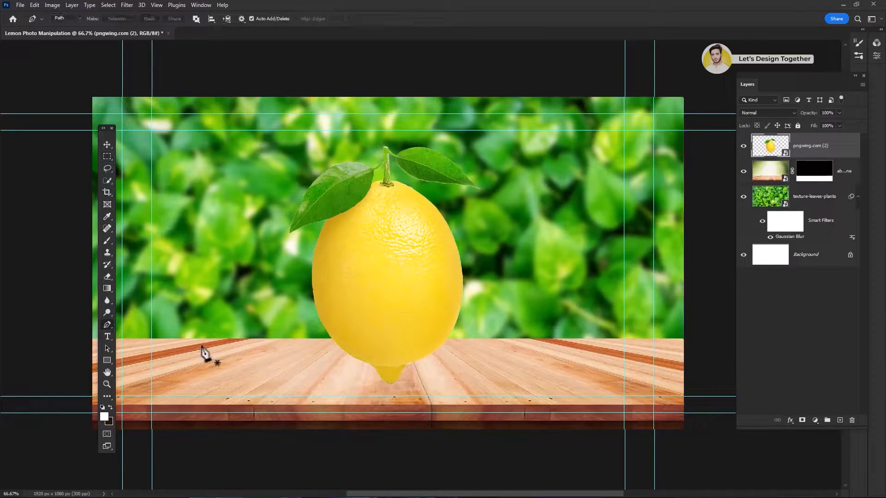
key(ctrl+plus)
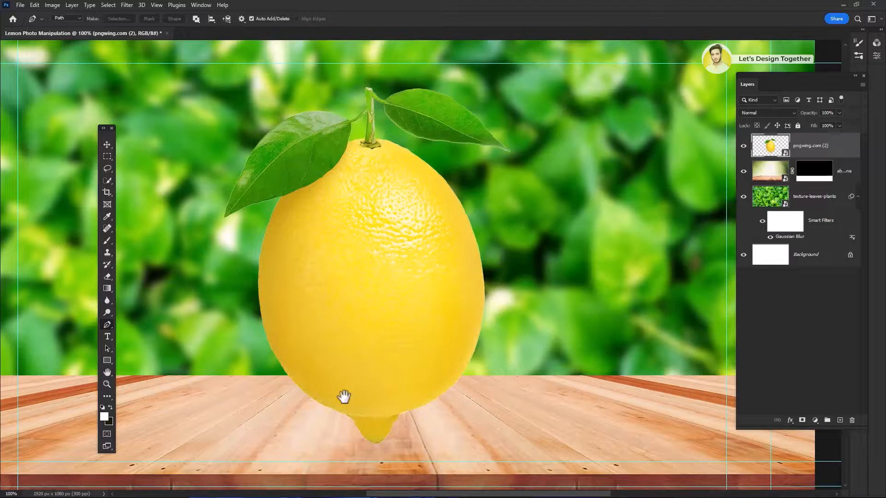
drag(343, 397, 341, 271)
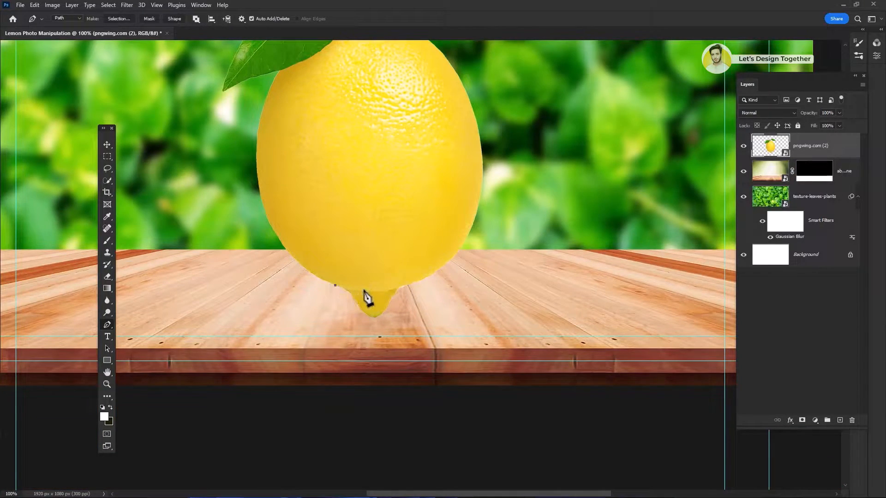
click(464, 312)
click(419, 352)
click(339, 353)
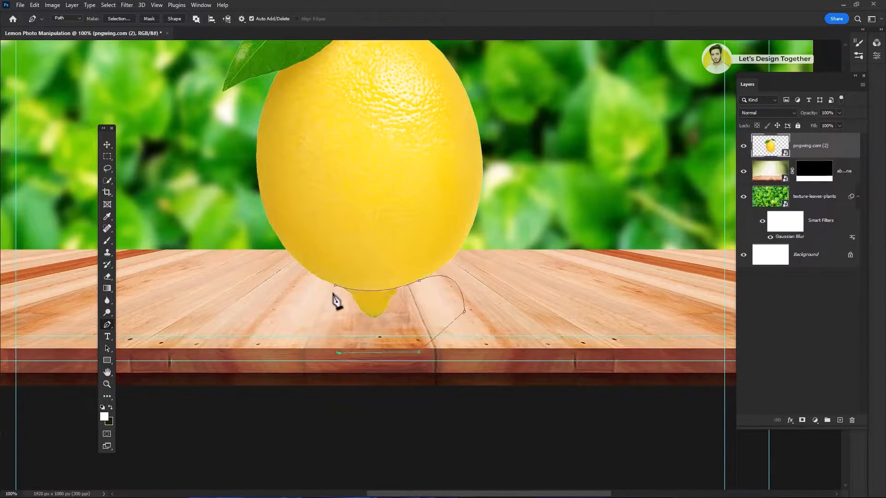
click(335, 285)
key(ctrl+Return)
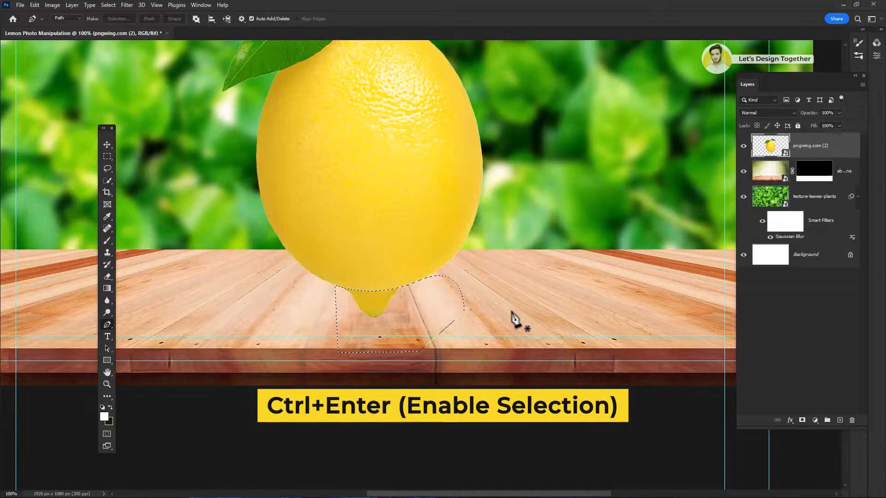
click(802, 422)
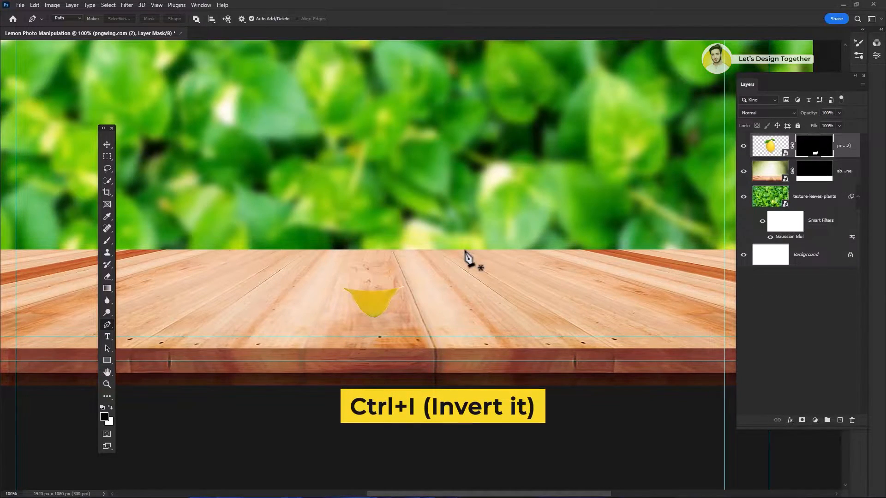
key(ctrl+i)
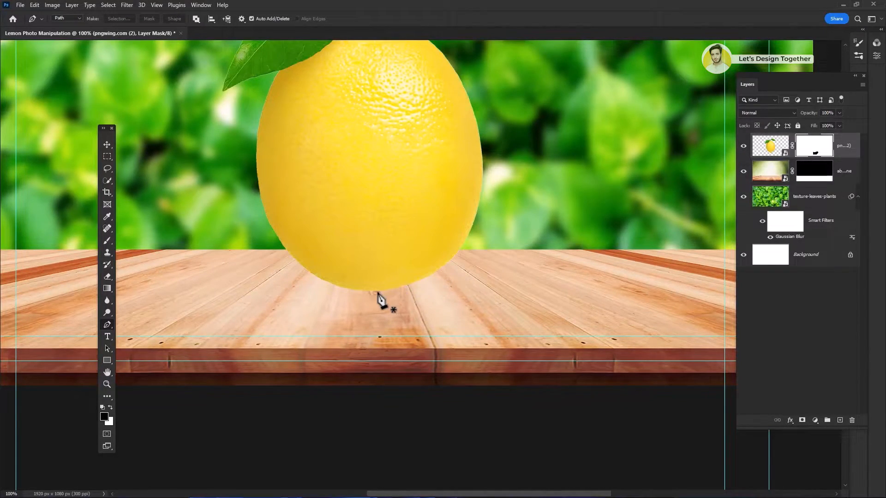
Select the lemon's yellow body with Quick Selection and use the Lasso to remove its lower half from the selection
key(ctrl+minus)
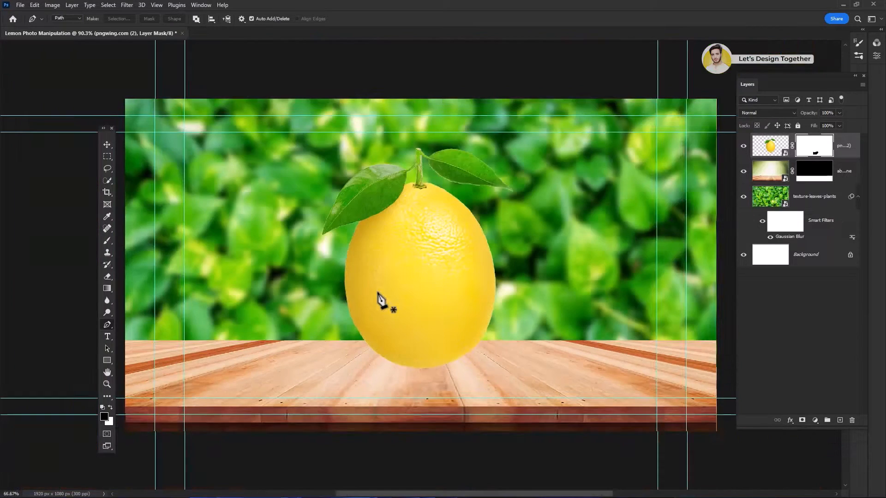
drag(309, 254, 267, 268)
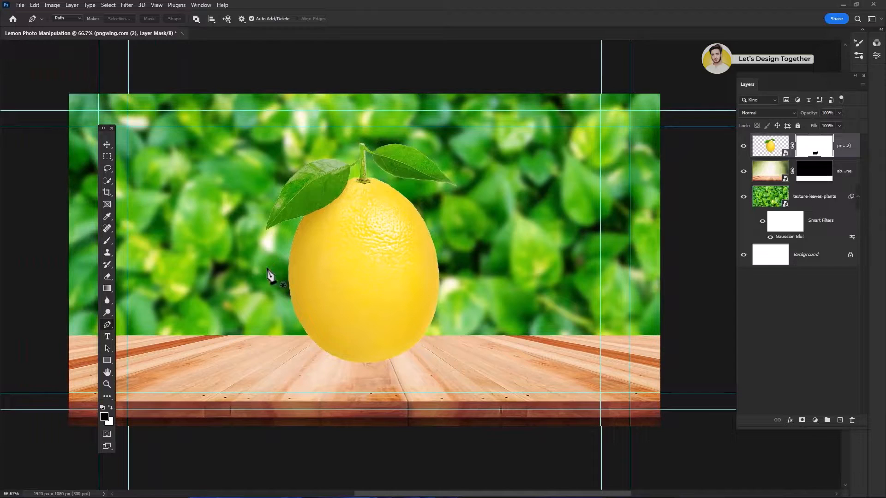
click(107, 180)
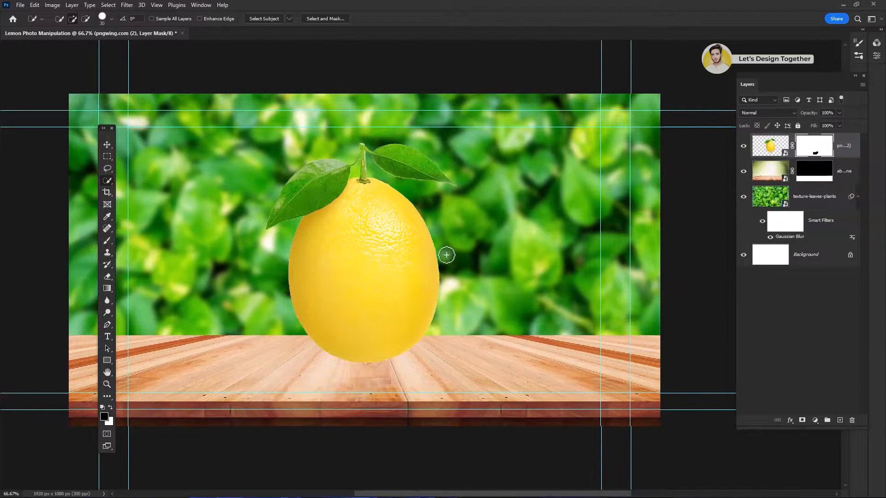
mouse_move(359, 213)
mouse_down()
mouse_move(352, 203)
mouse_move(348, 231)
mouse_move(400, 236)
mouse_move(330, 242)
mouse_move(355, 328)
mouse_up()
click(108, 169)
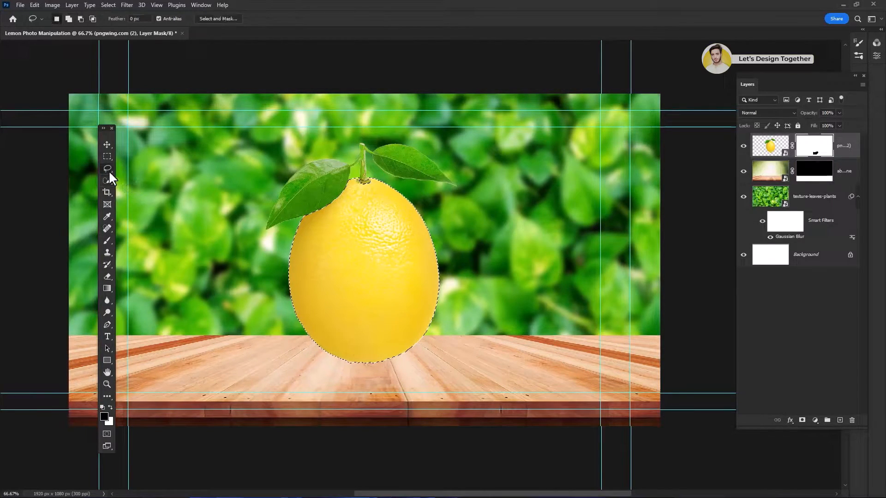
mouse_move(285, 280)
mouse_down()
mouse_move(424, 280)
mouse_move(245, 297)
mouse_up()
Refine the upper-half selection with the Lasso along the lemon's outer edges and around the base of the stem
scroll(340, 295, up, 2)
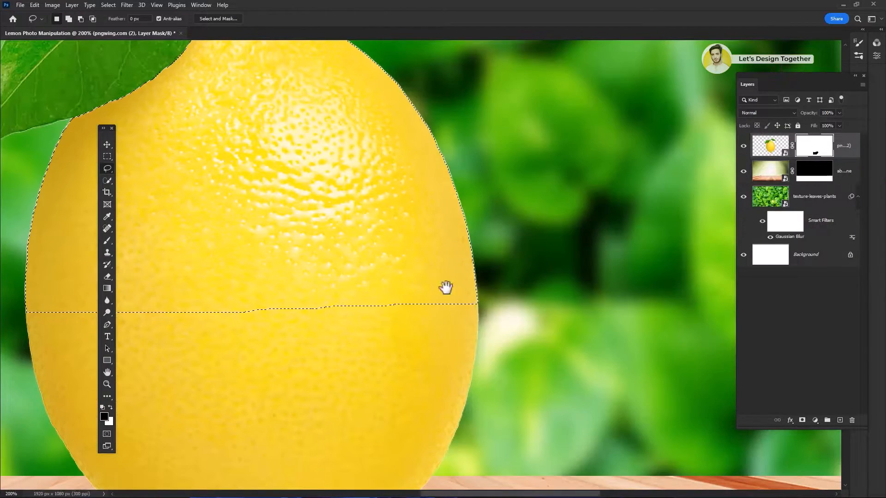
drag(405, 288, 595, 302)
mouse_move(331, 137)
mouse_down()
mouse_move(293, 209)
mouse_move(332, 243)
mouse_move(345, 189)
mouse_up()
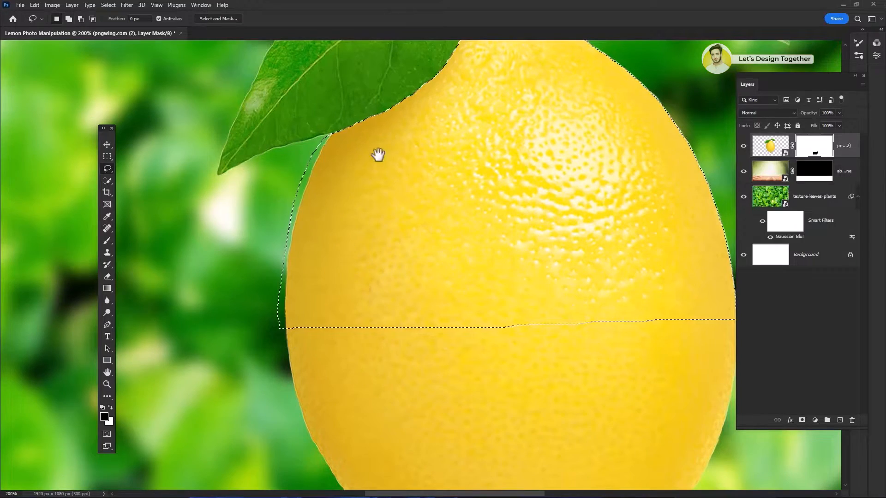
drag(372, 161, 269, 328)
scroll(369, 210, up, 2)
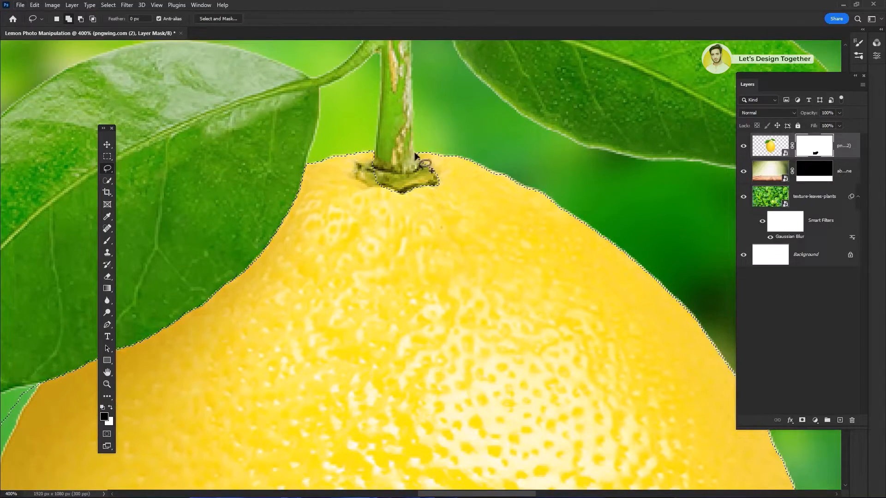
drag(363, 162, 384, 184)
drag(442, 195, 332, 162)
mouse_move(500, 184)
mouse_down()
mouse_move(529, 207)
mouse_move(592, 417)
mouse_up()
drag(595, 429, 395, 237)
drag(421, 187, 452, 369)
scroll(534, 336, down, 2)
key(ctrl+0)
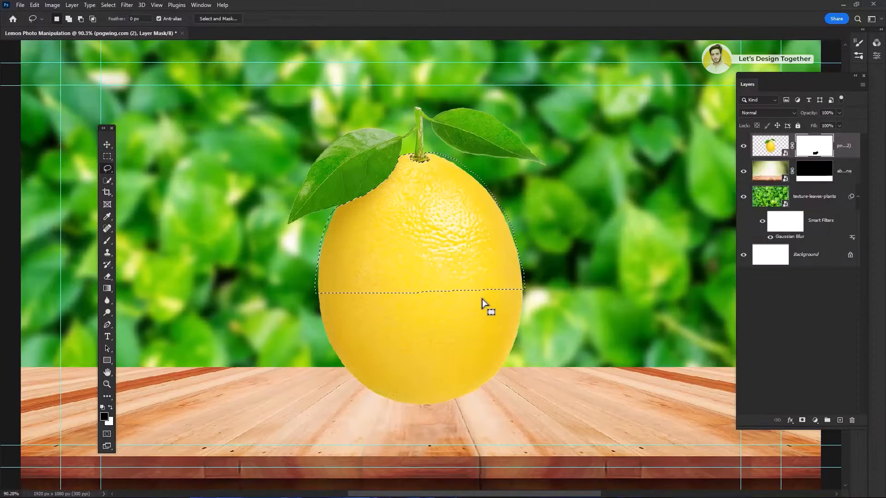
Copy the selected upper half of the lemon to a new layer, and fill that area with black in the original lemon's layer mask
click(784, 150)
key(ctrl+j)
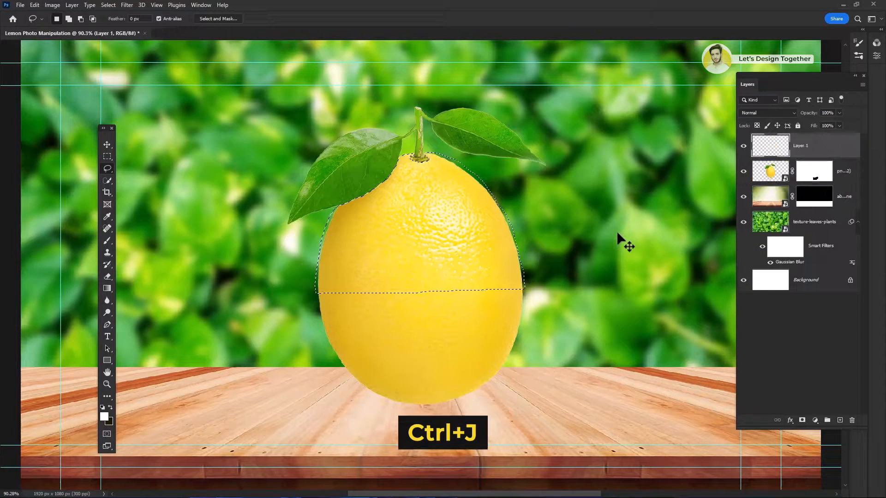
click(814, 170)
key(x)
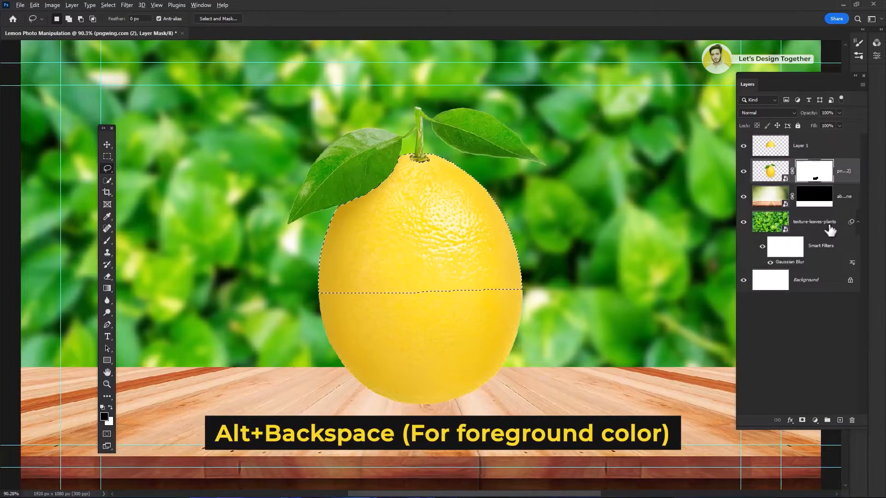
key(alt+BackSpace)
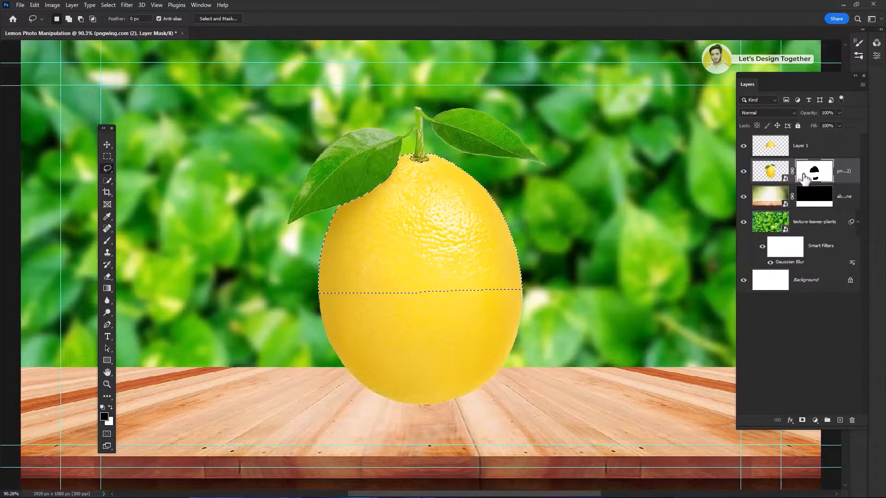
click(743, 145)
click(743, 146)
right_click(411, 217)
click(425, 223)
Desaturate the copied upper half on Layer 1 and set its blend mode to Screen
click(803, 146)
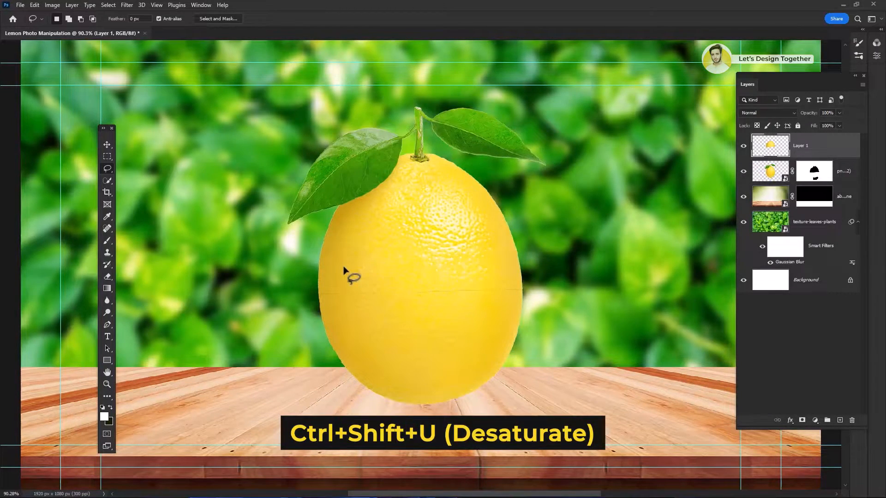
key(ctrl+shift+u)
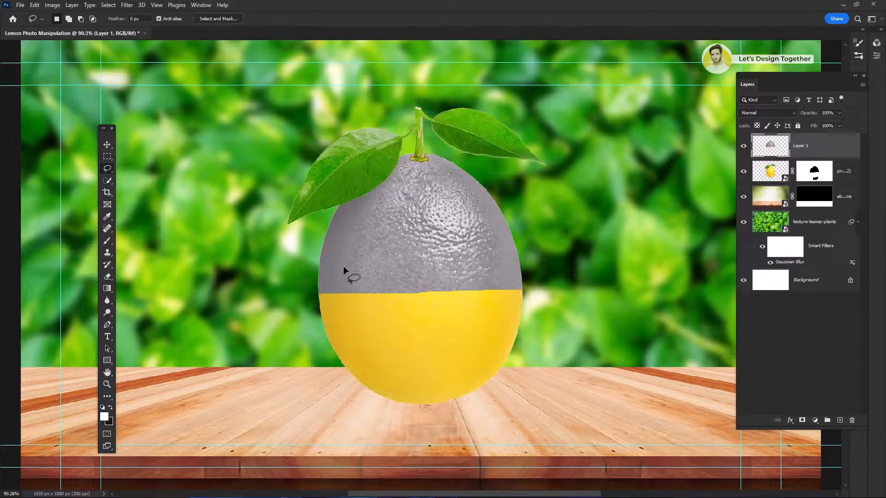
click(766, 113)
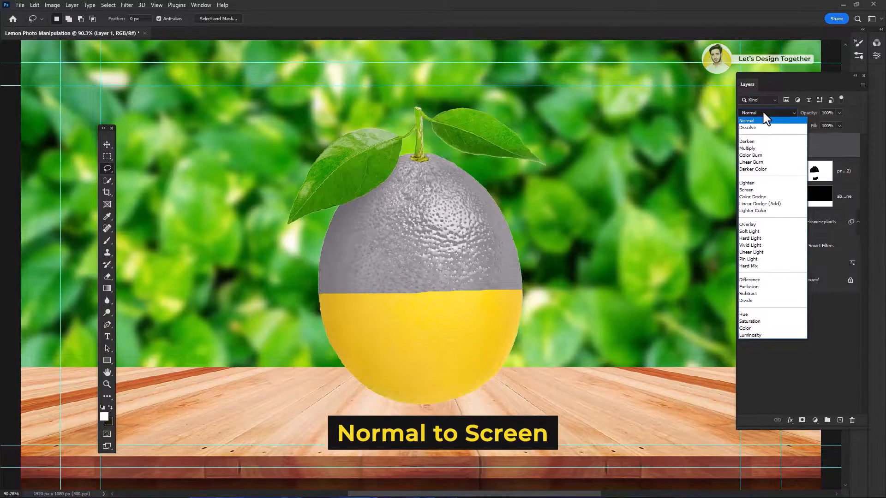
click(758, 190)
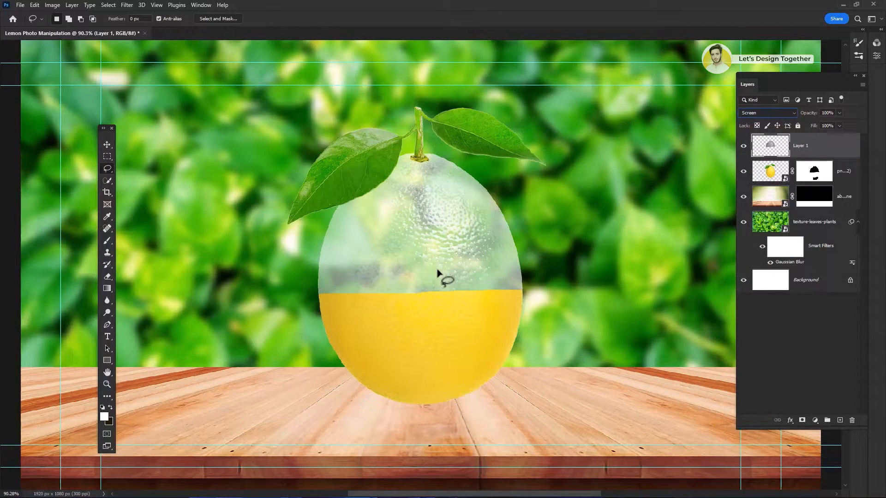
Apply Levels to Layer 1 with input values of 100, 1.07 and 225
key(ctrl+l)
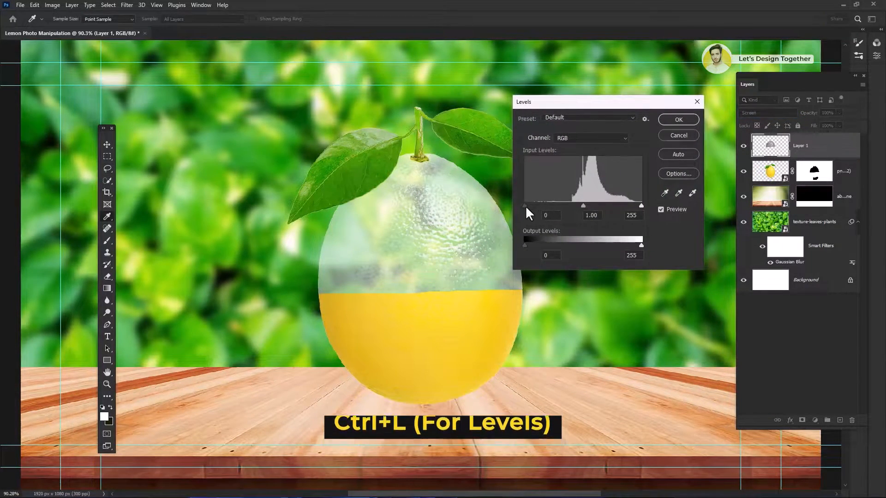
drag(525, 205, 570, 206)
drag(638, 205, 627, 206)
drag(599, 206, 596, 206)
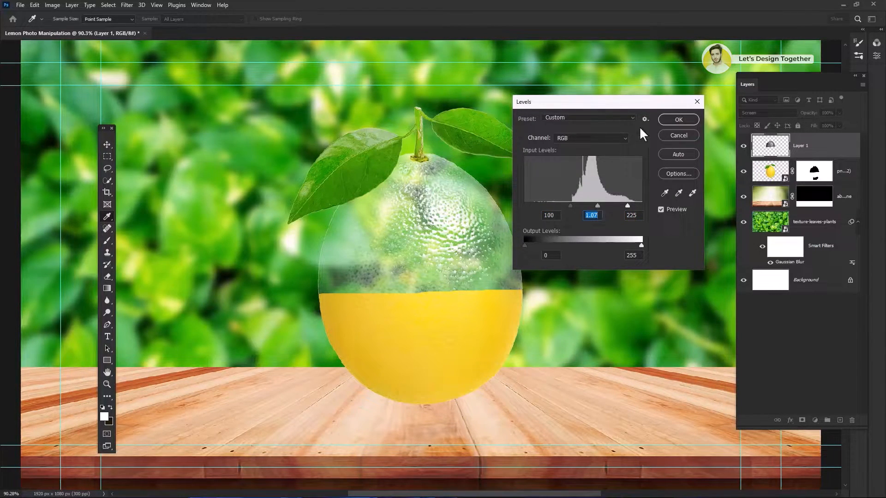
click(677, 119)
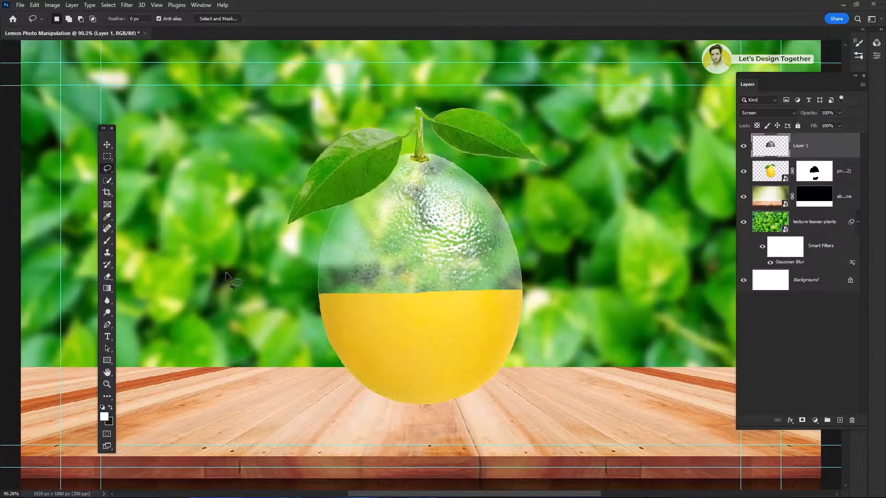
Place the lemon slice image slice-ripe-lemon-citrus-fruit-white as an embedded object and scale it to about 23%
click(107, 144)
click(20, 6)
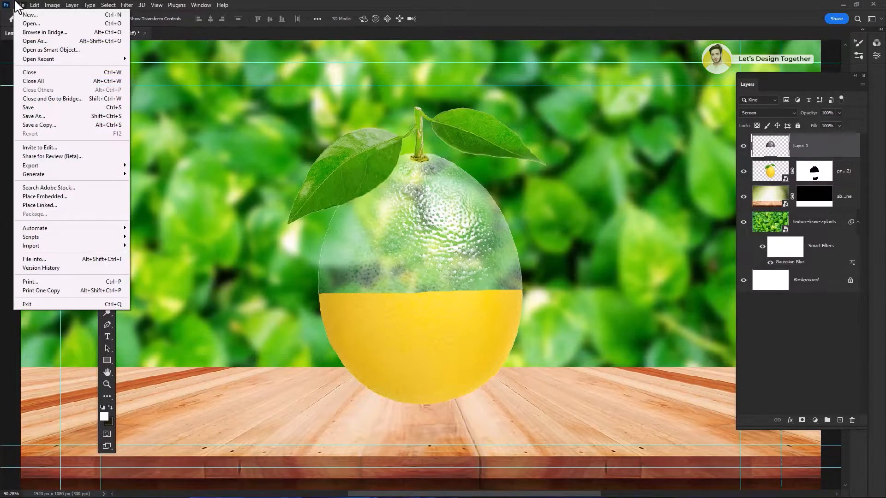
click(48, 196)
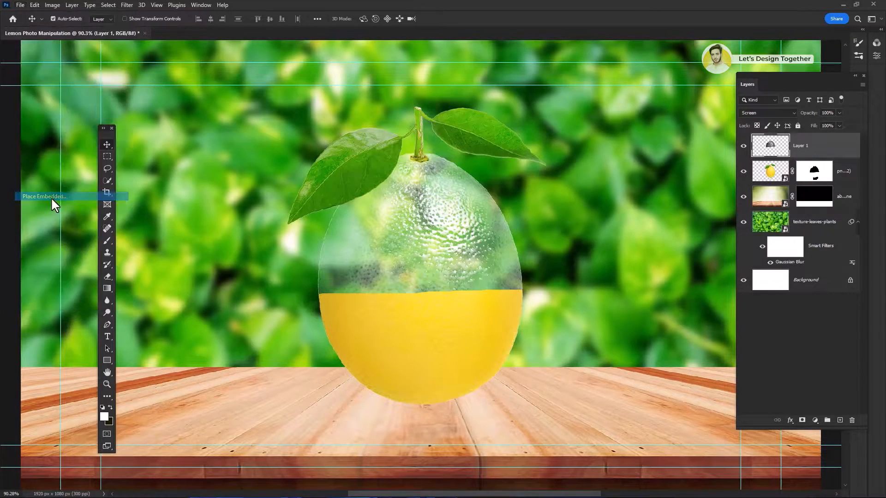
click(208, 79)
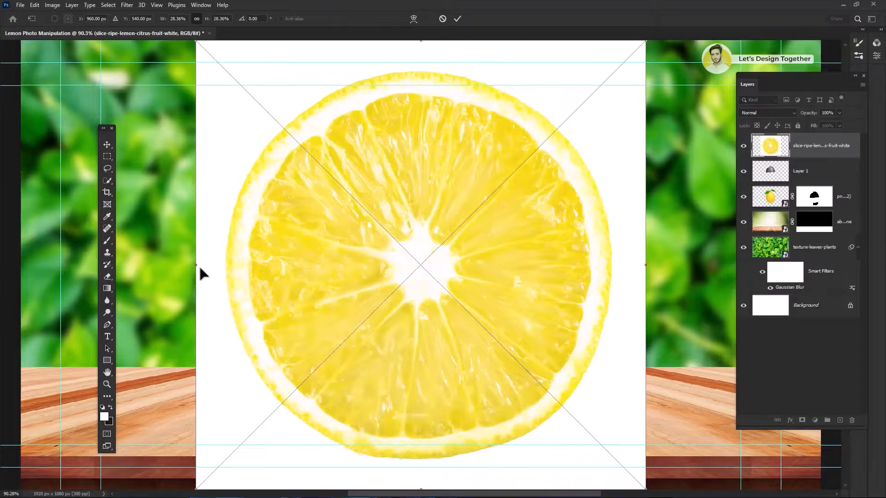
drag(194, 266, 257, 273)
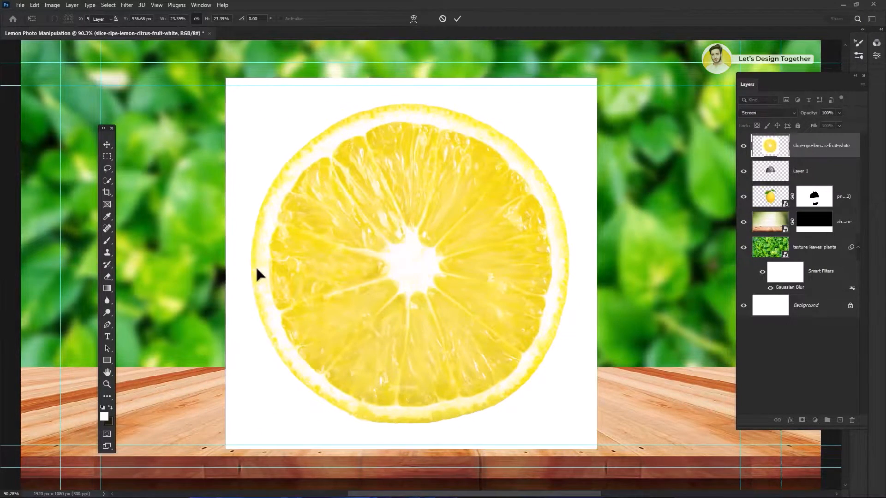
key(Return)
Select the round lemon slice with Quick Selection, copy it to a new layer and hide the placed slice layer
click(109, 179)
mouse_move(360, 123)
mouse_down()
mouse_move(373, 251)
mouse_move(424, 302)
mouse_move(453, 376)
mouse_move(490, 392)
mouse_move(539, 256)
mouse_up()
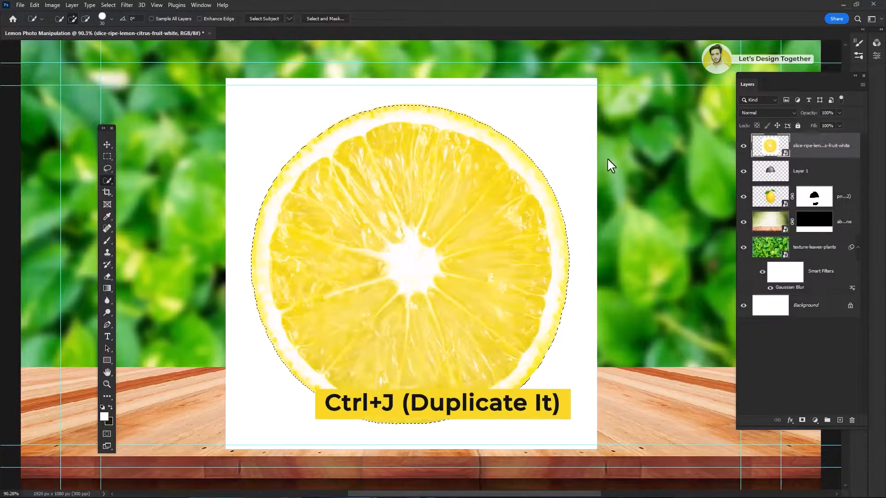
key(ctrl+j)
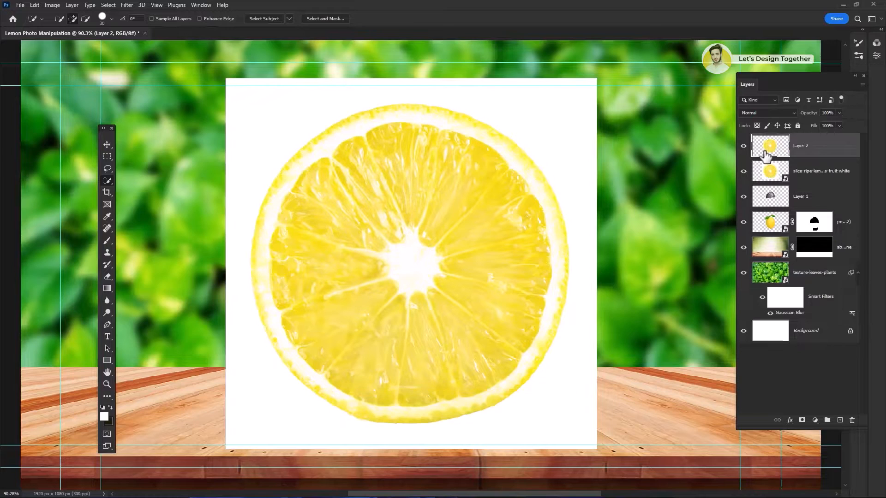
click(743, 171)
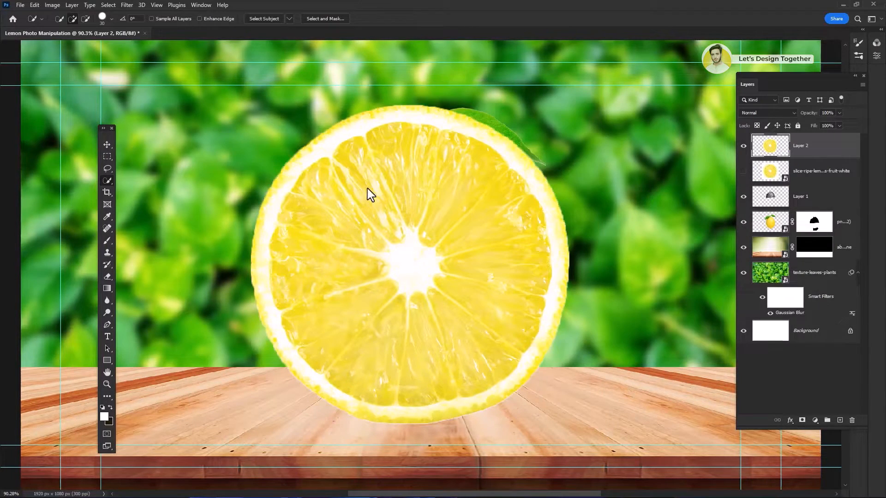
Transform the slice to about 63.9% width, 15.2% height and -2.35° rotation so it caps the lemon's lower half
key(ctrl+t)
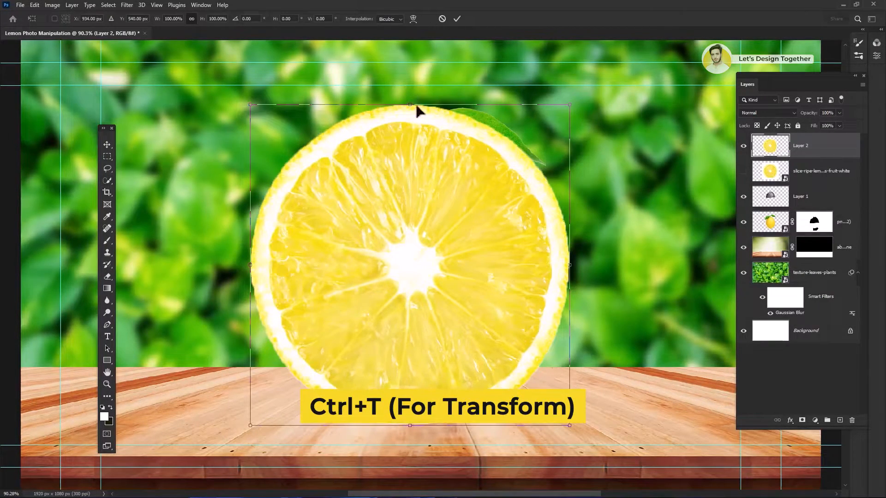
drag(250, 105, 390, 245)
drag(465, 300, 417, 258)
drag(342, 294, 318, 292)
drag(425, 192, 432, 348)
drag(433, 368, 433, 289)
key(ctrl+plus)
key(ctrl+plus)
drag(530, 292, 531, 293)
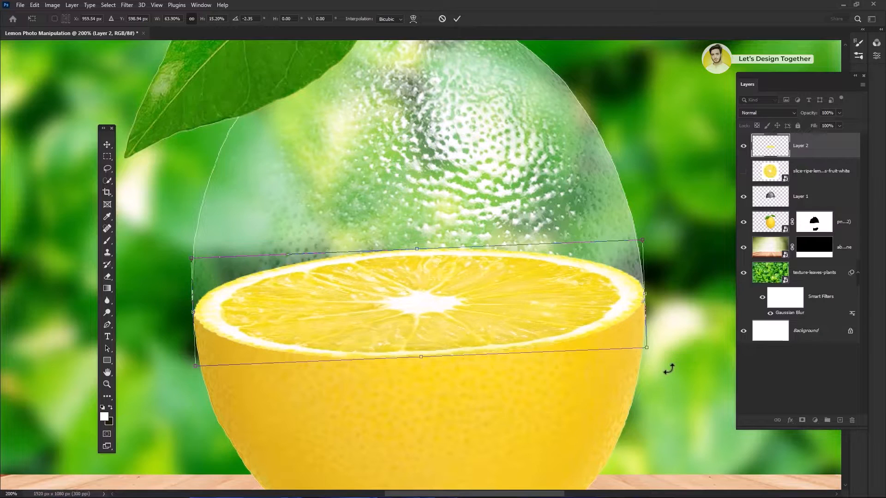
key(Return)
key(w)
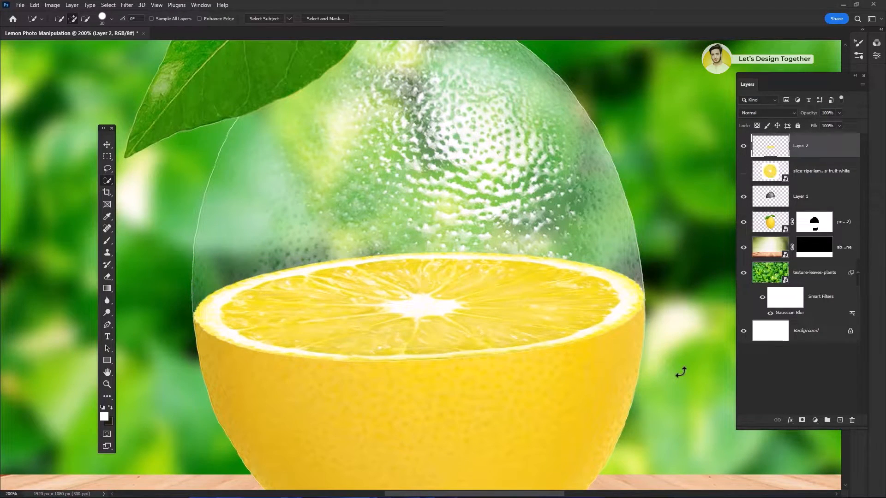
key(ctrl+0)
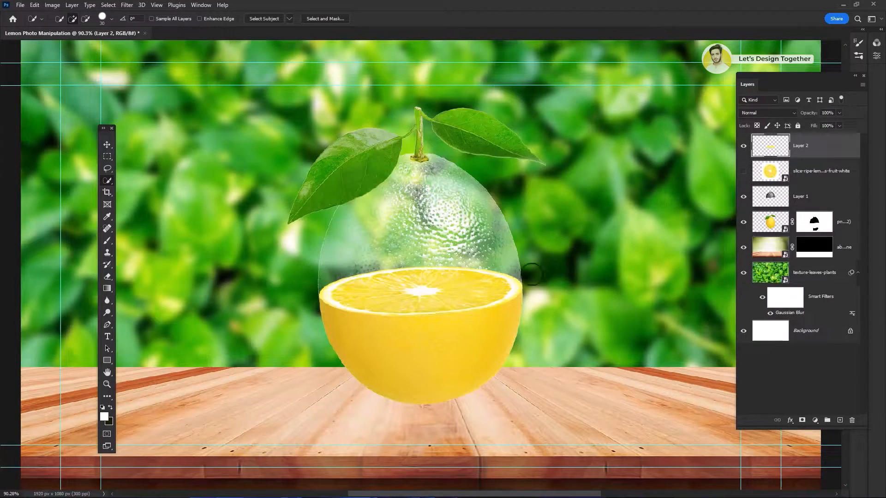
Create a new layer above the wooden table layer and paint a soft dark spot on it with the Brush at 50% opacity
click(769, 253)
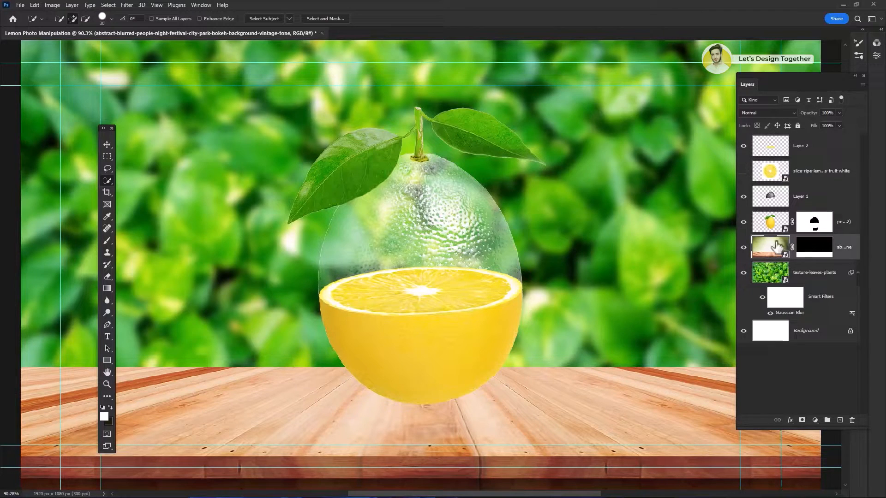
key(v)
click(840, 420)
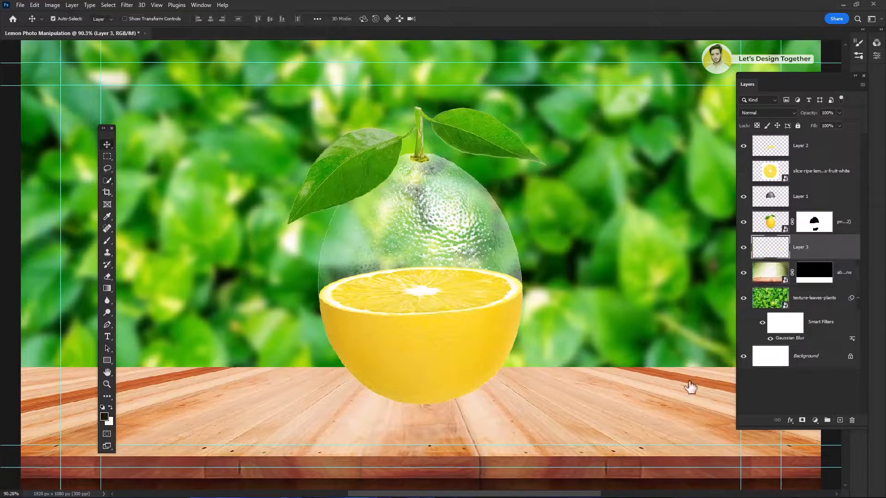
click(107, 241)
drag(480, 253, 397, 253)
click(385, 251)
click(381, 251)
click(378, 251)
Flatten and widen the dark spot into a shadow beneath the lemon with Free Transform, and set its layer opacity to 75%
key(ctrl+t)
drag(384, 126, 386, 313)
drag(395, 341, 434, 405)
drag(550, 407, 609, 407)
drag(453, 439, 454, 403)
mouse_move(455, 395)
mouse_down()
mouse_move(424, 410)
mouse_move(421, 424)
mouse_move(430, 414)
mouse_up()
key(Return)
click(828, 113)
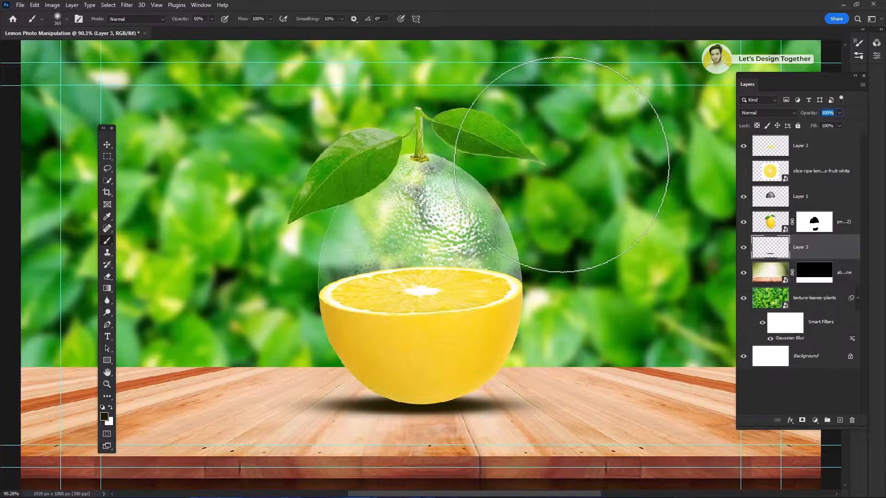
key(Return)
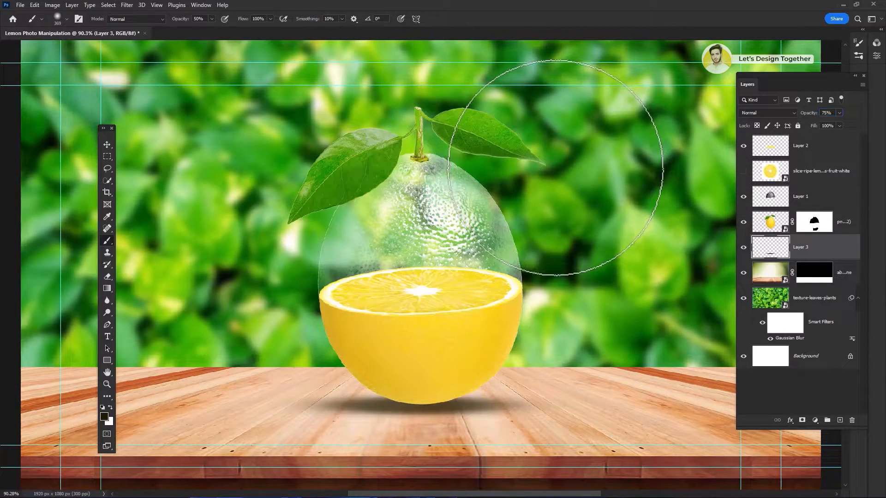
Add a Gradient Fill layer above the transformed lemon slice, with Radial style and Dither enabled
click(829, 157)
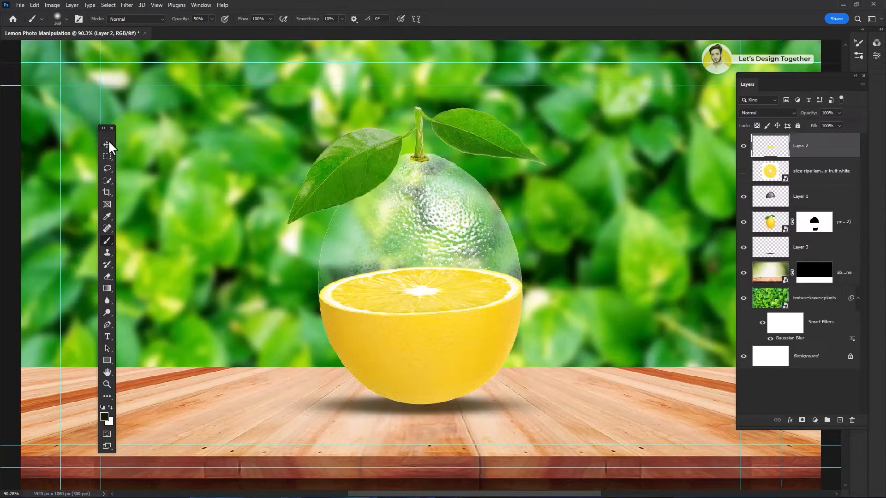
click(816, 419)
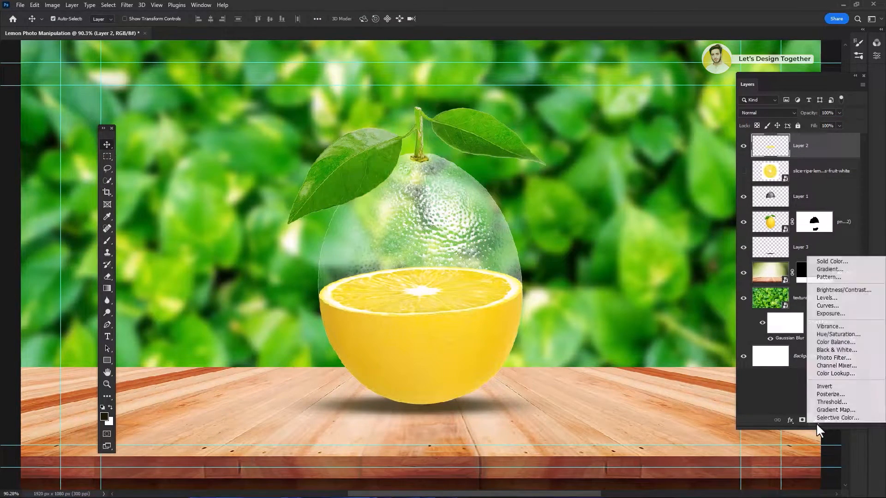
click(830, 269)
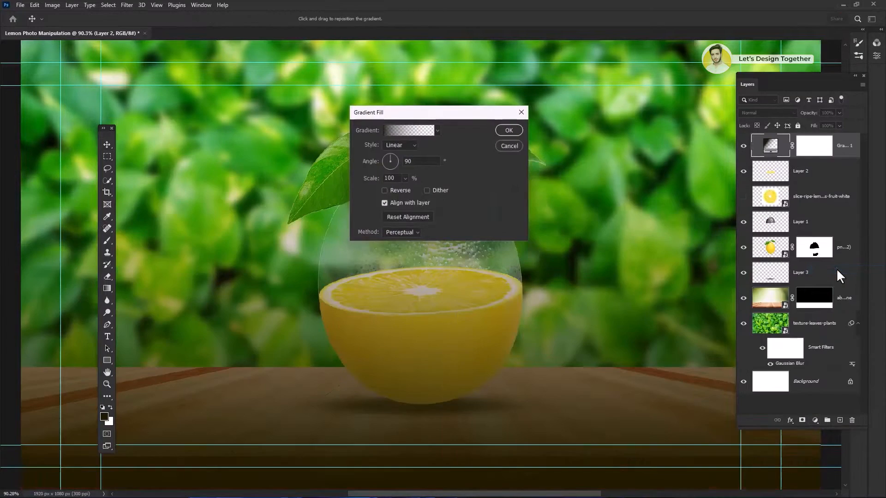
drag(406, 119, 572, 115)
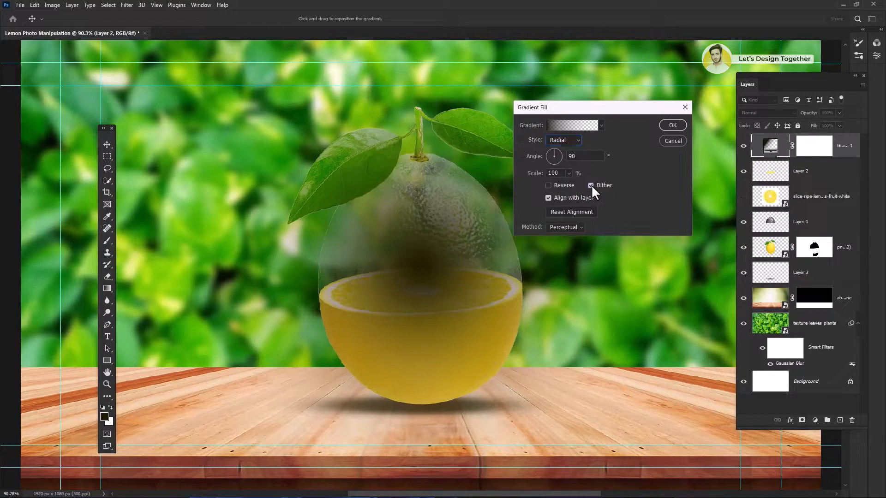
Set the gradient's start stop to cream #fff8dc and add a yellow #fde379 stop at 19% location
click(570, 130)
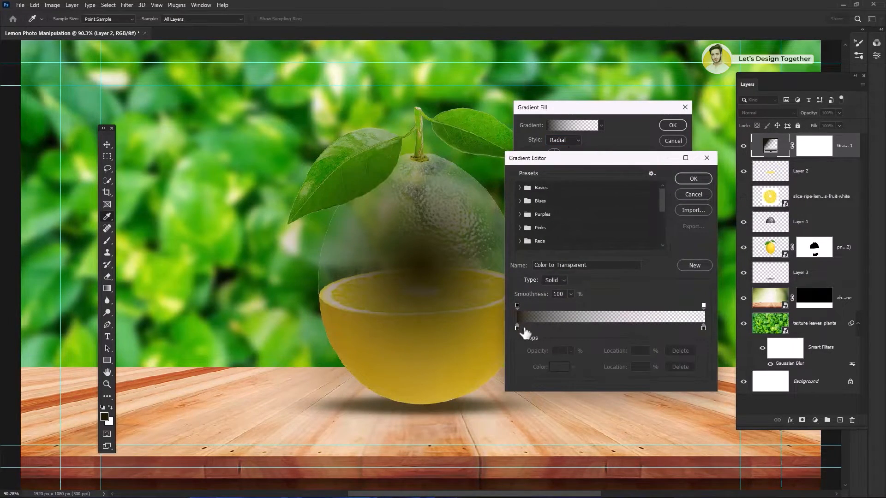
double_click(517, 328)
click(336, 112)
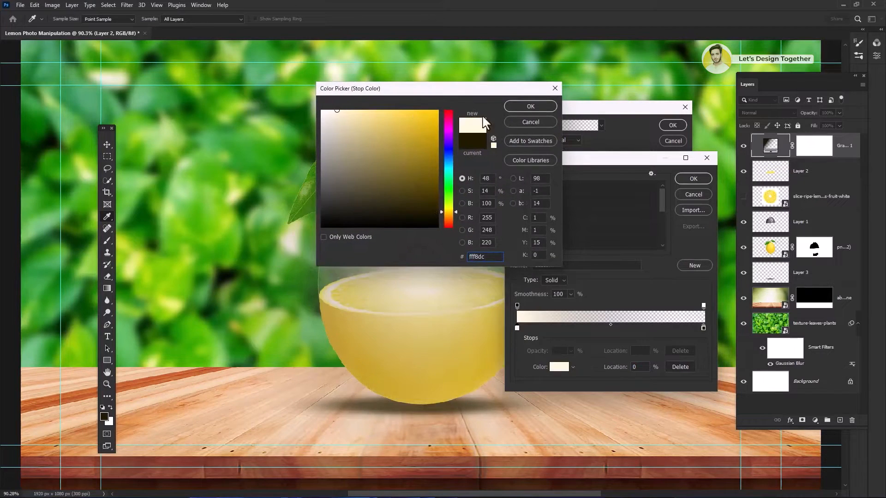
click(529, 107)
click(552, 328)
double_click(552, 328)
click(368, 110)
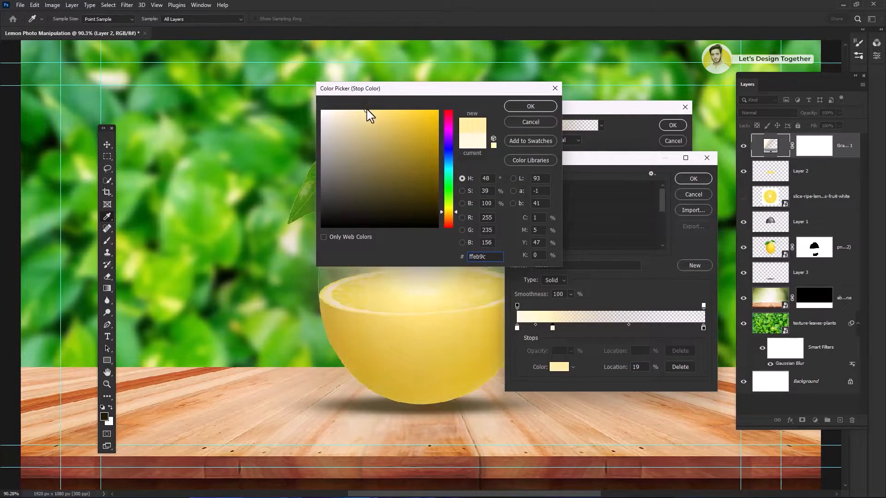
drag(387, 92, 475, 92)
click(470, 111)
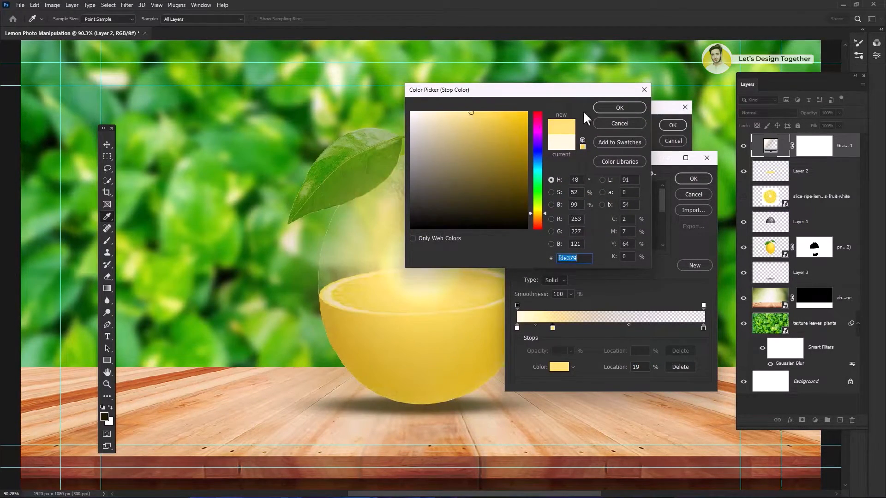
click(619, 106)
Set the gradient's end stop to red, shift the yellow stop and its following midpoint towards the start, and accept the gradient
double_click(703, 328)
click(523, 111)
click(623, 106)
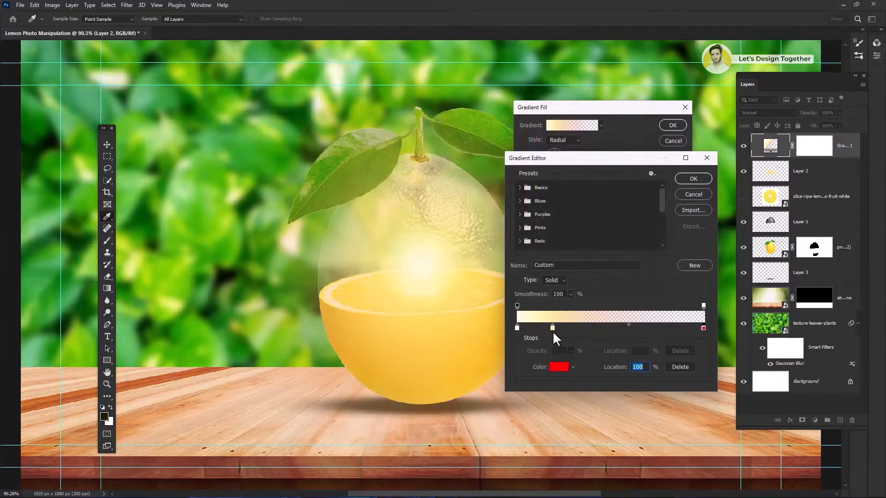
drag(560, 327, 546, 328)
drag(624, 325, 617, 325)
key(Return)
Move the radial glow to the left edge of the lemon's glass half, just below the leaf, and scale it to 79%
drag(429, 277, 363, 232)
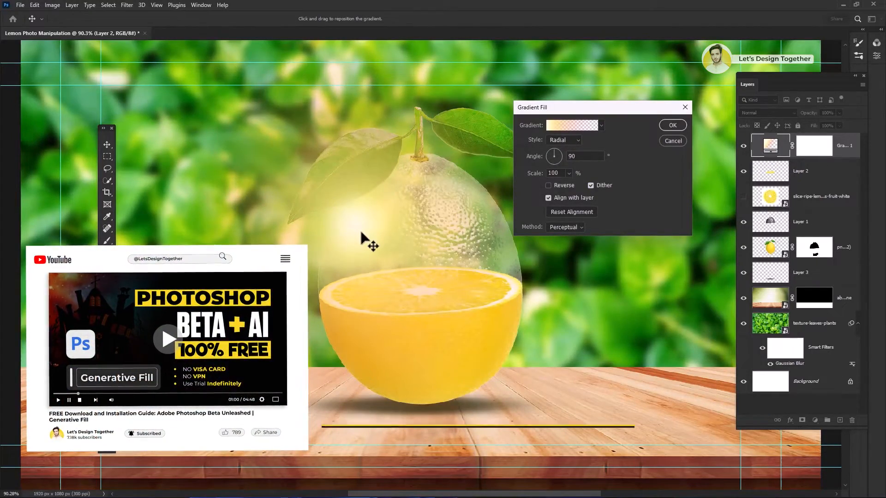
click(569, 173)
drag(565, 187, 560, 185)
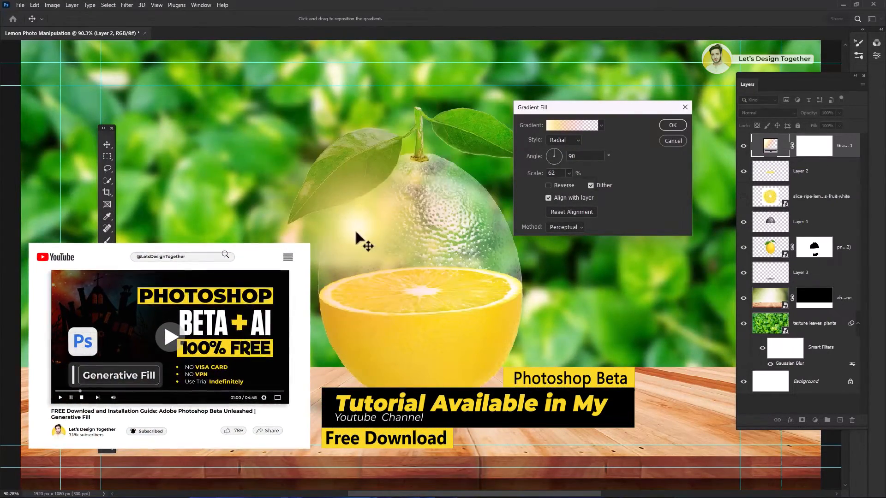
drag(356, 231, 348, 229)
click(569, 174)
drag(571, 189, 577, 185)
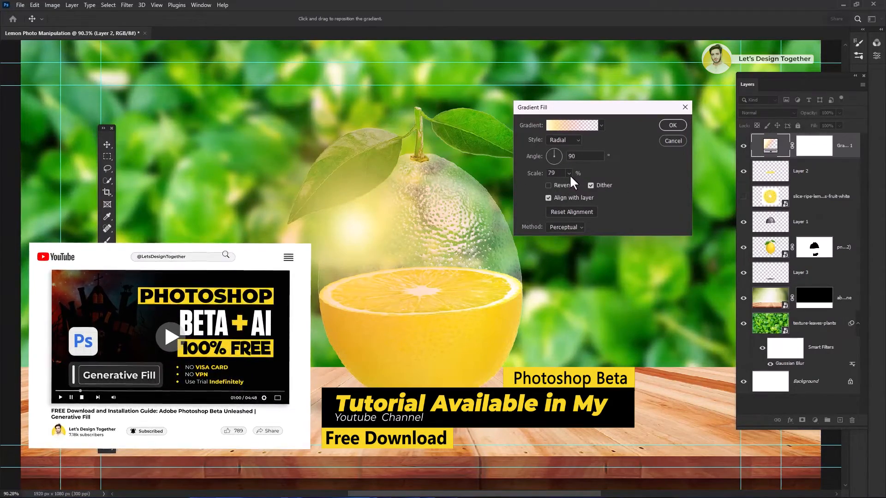
click(672, 125)
Duplicate the gradient fill layer, move the copy's glow to the upper-left corner of the canvas and scale it to 136%
drag(847, 156, 842, 422)
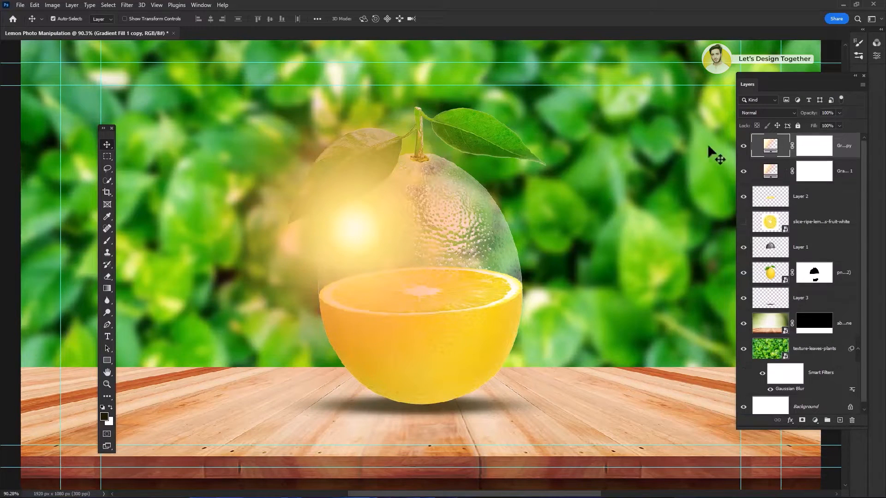
double_click(769, 150)
drag(395, 231, 79, 86)
drag(573, 182, 569, 184)
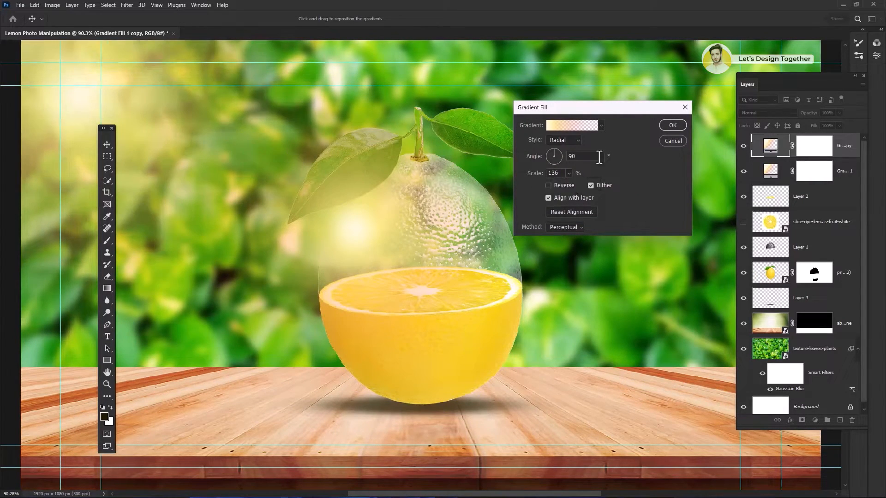
click(672, 125)
Reduce the scale of the original gradient glow on the lemon to 65%
double_click(770, 171)
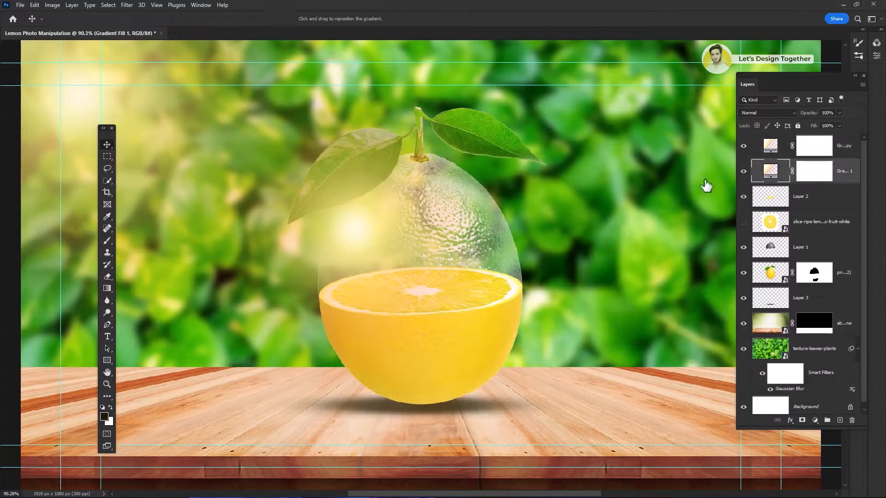
drag(568, 174, 567, 175)
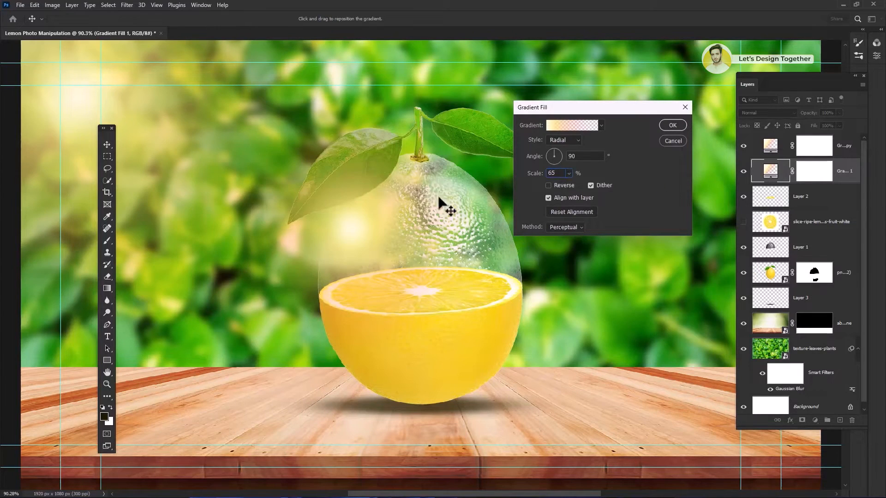
click(670, 126)
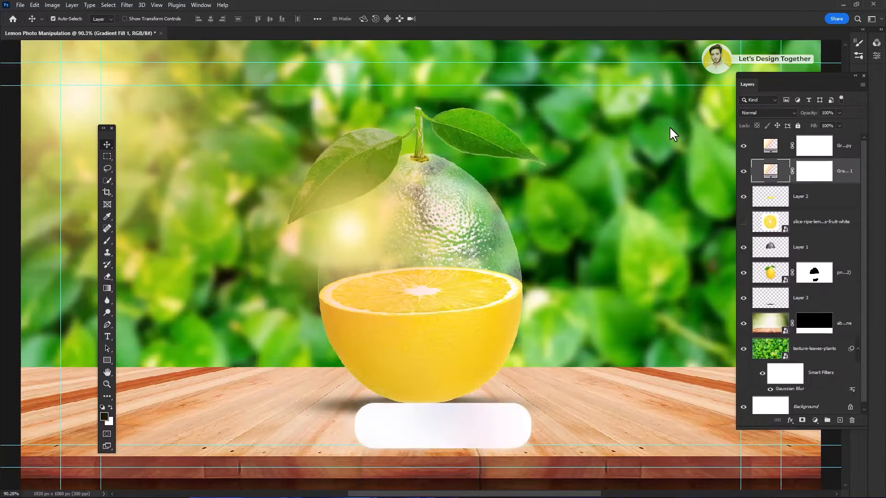
drag(836, 75, 841, 77)
key(ctrl+minus)
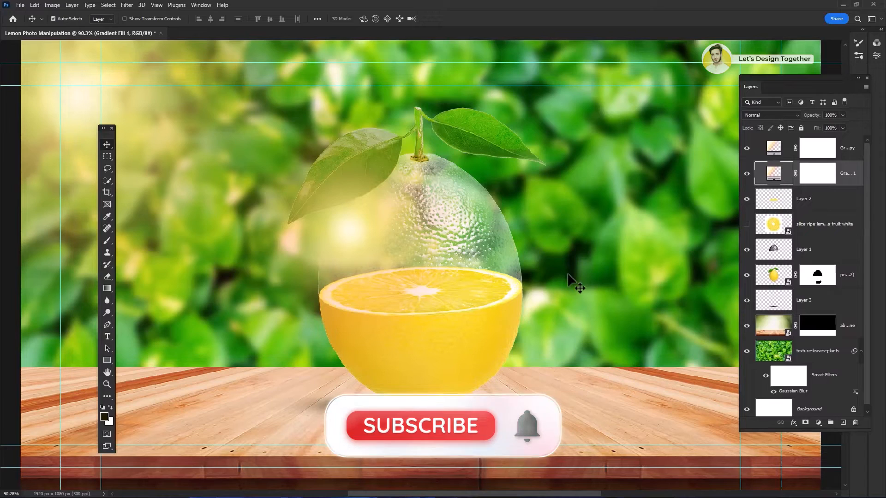
click(841, 308)
key(ctrl+t)
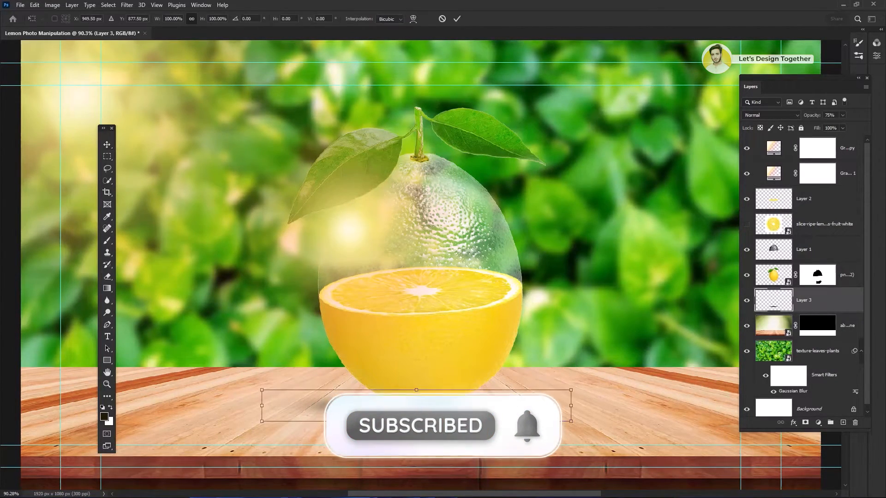
key(Return)
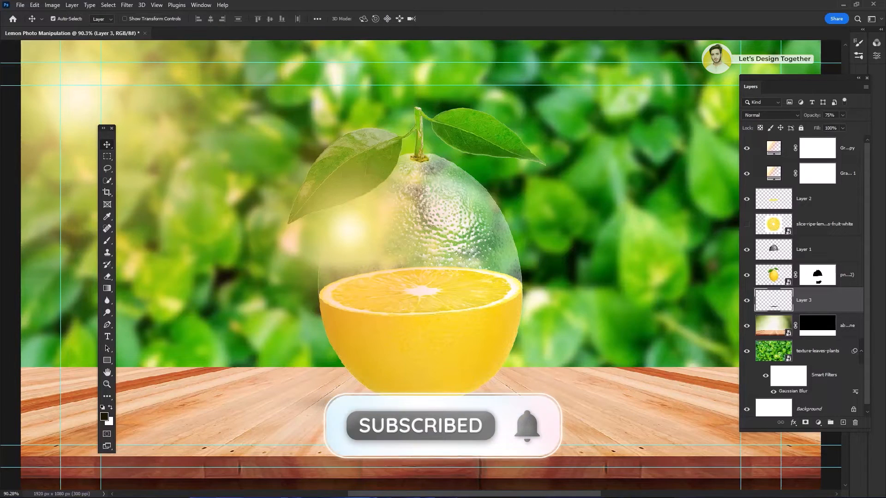
Stamp all visible layers into a new layer on top of the stack and convert it to a smart object
click(842, 159)
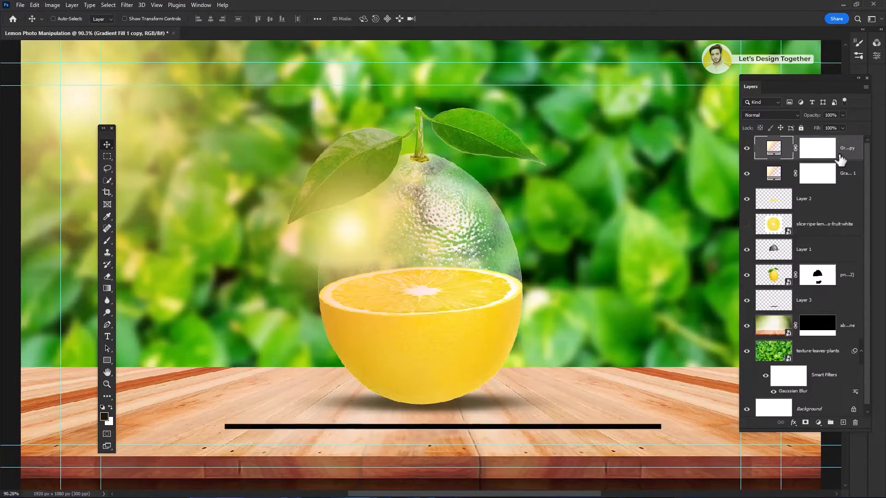
key(ctrl+alt+shift+e)
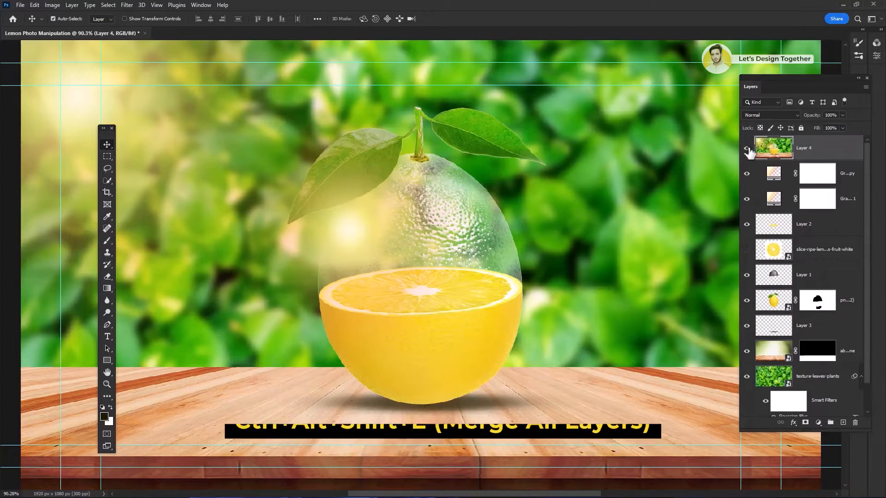
right_click(833, 155)
click(768, 237)
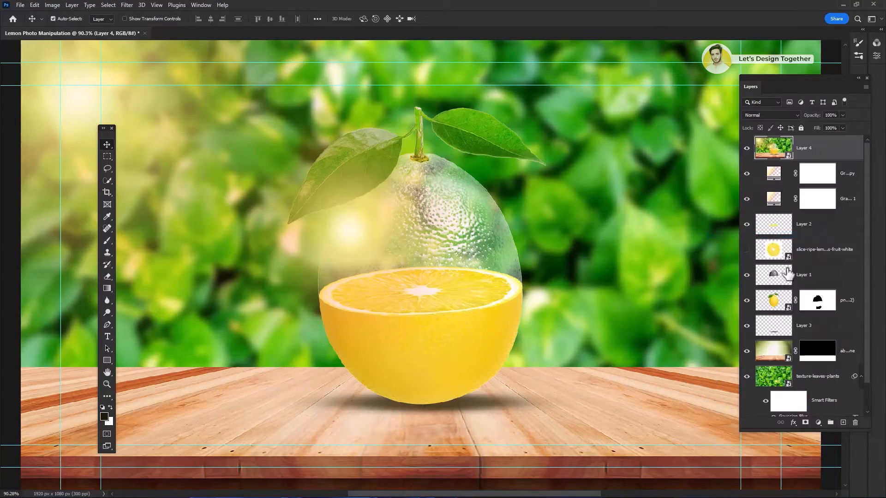
Add a Color Lookup adjustment layer above the merged layer and choose the 3Strip.look 3DLUT file
click(824, 426)
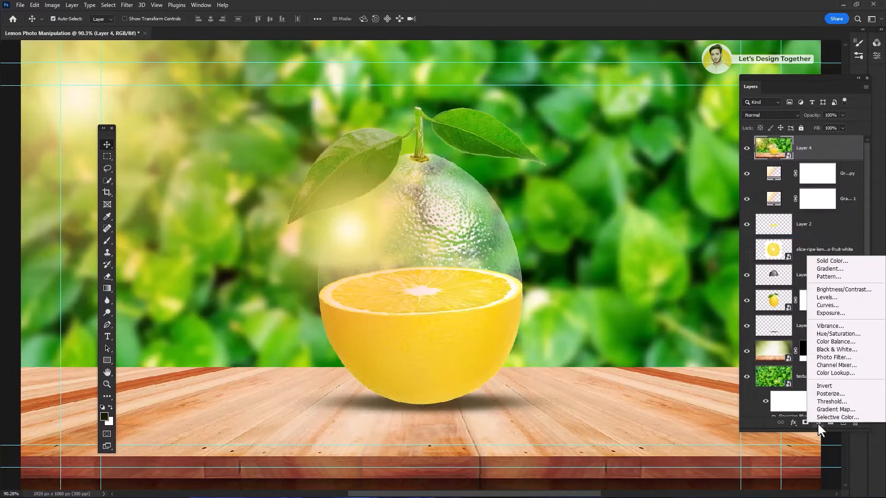
click(836, 373)
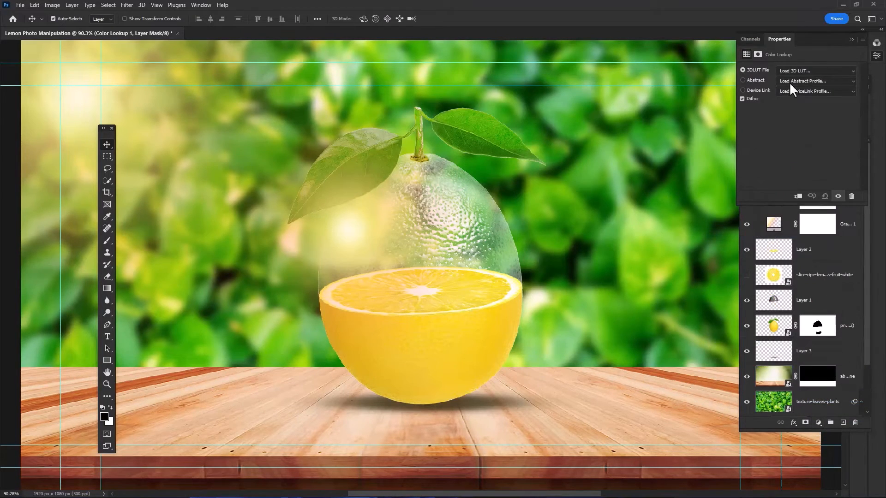
click(796, 70)
click(793, 105)
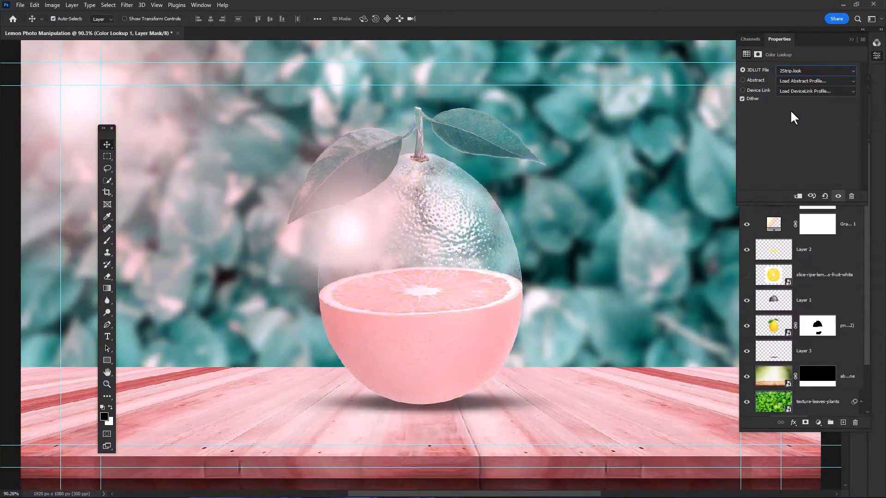
key(Down)
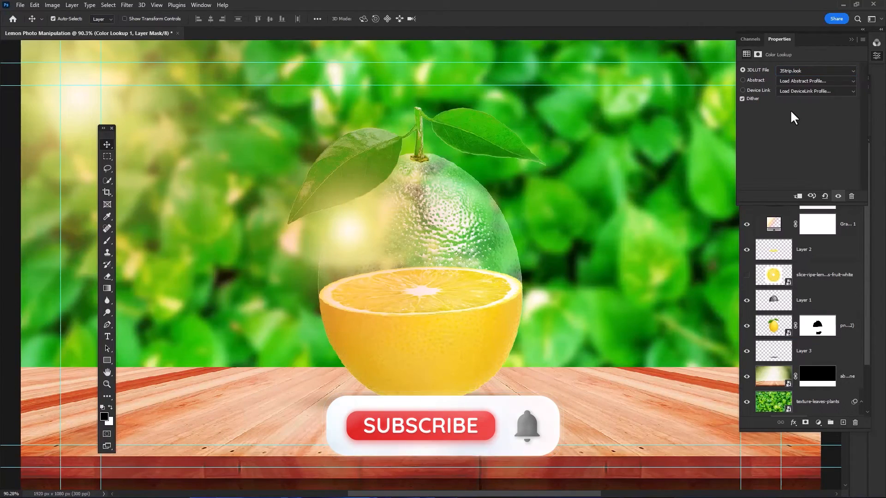
Toggle the Color Lookup layer's visibility to compare the image with and without the color grade
click(780, 248)
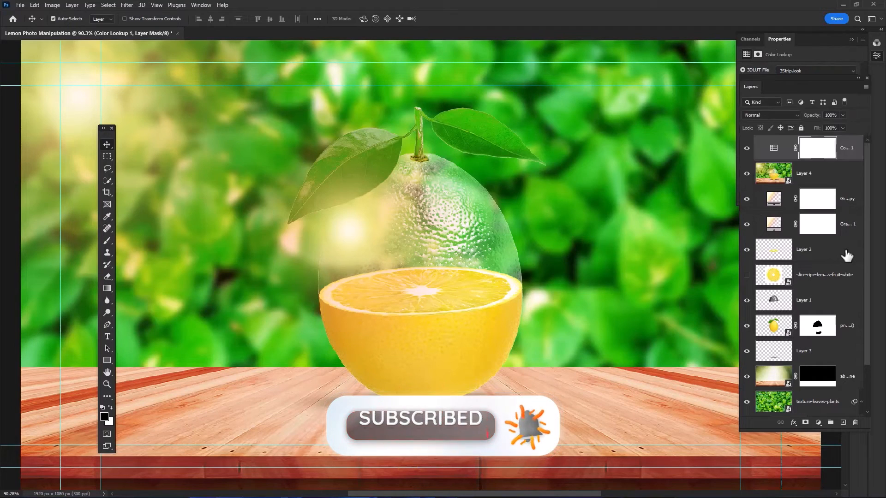
click(763, 148)
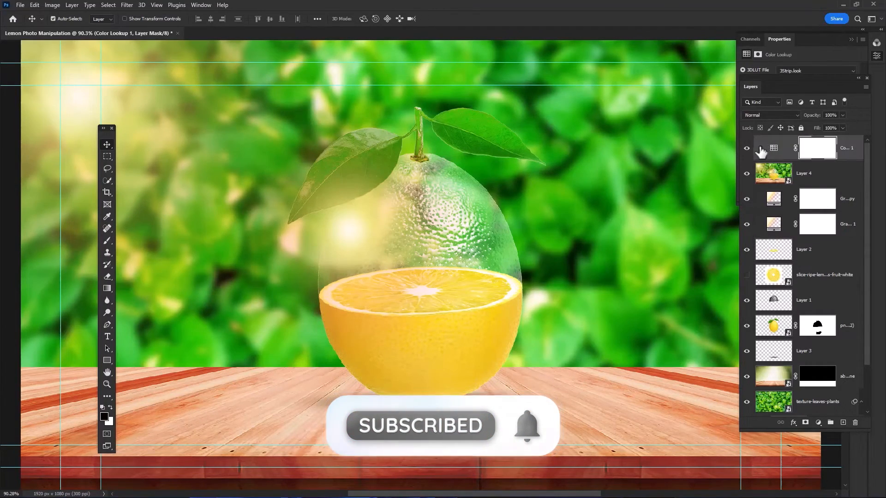
click(747, 148)
click(746, 148)
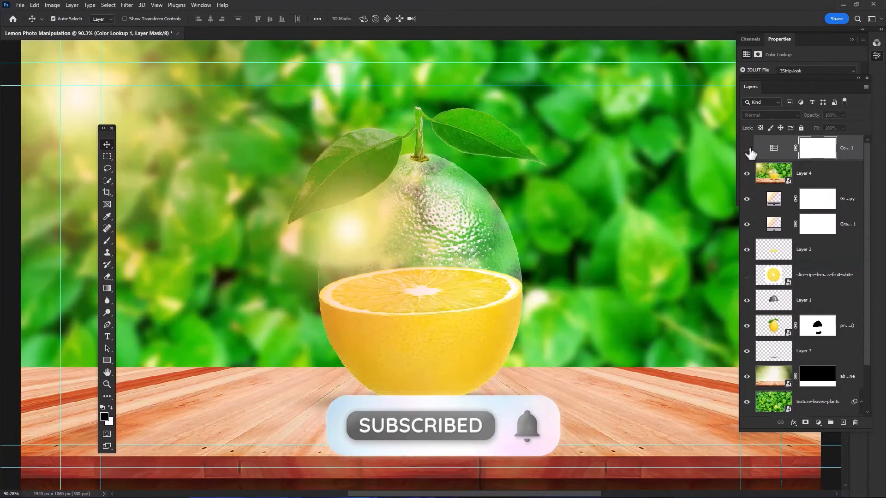
click(747, 148)
click(747, 148)
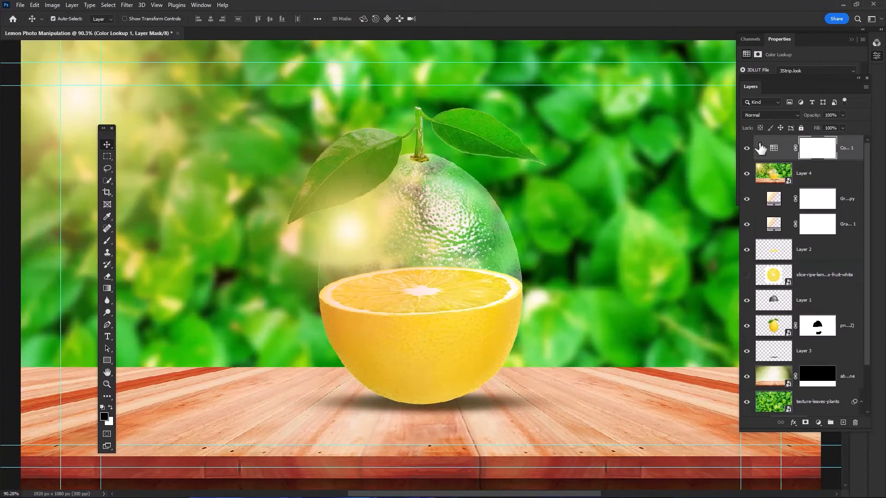